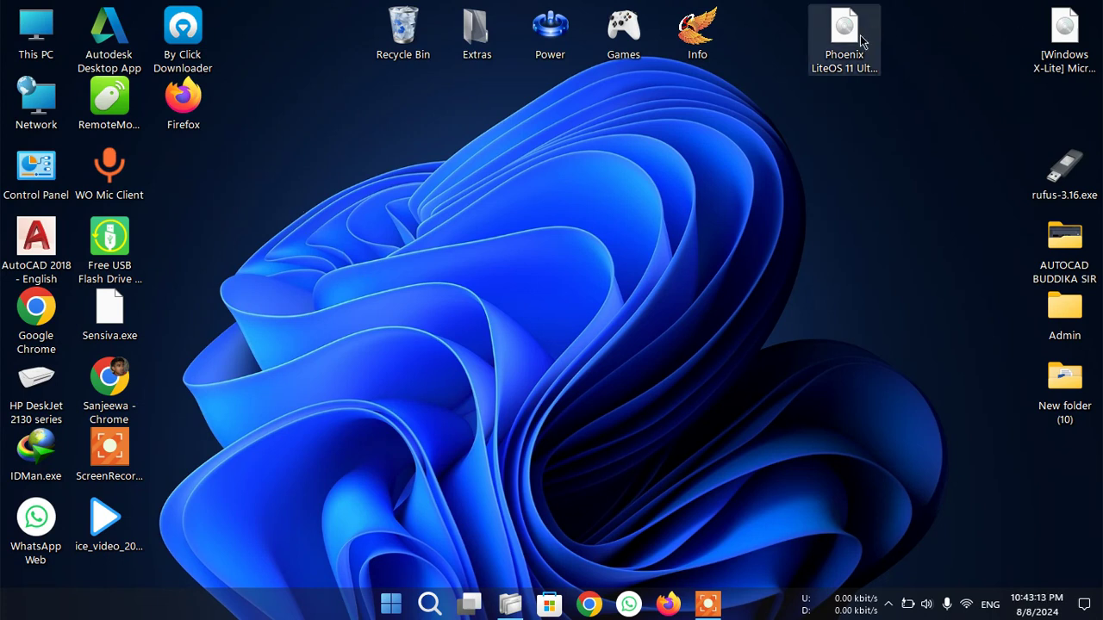
- Move the Phoenix LiteOS 11 Ultralight Ultimate ISO to an open desktop area and check its general file properties
left_click_drag(867, 37, 795, 280)
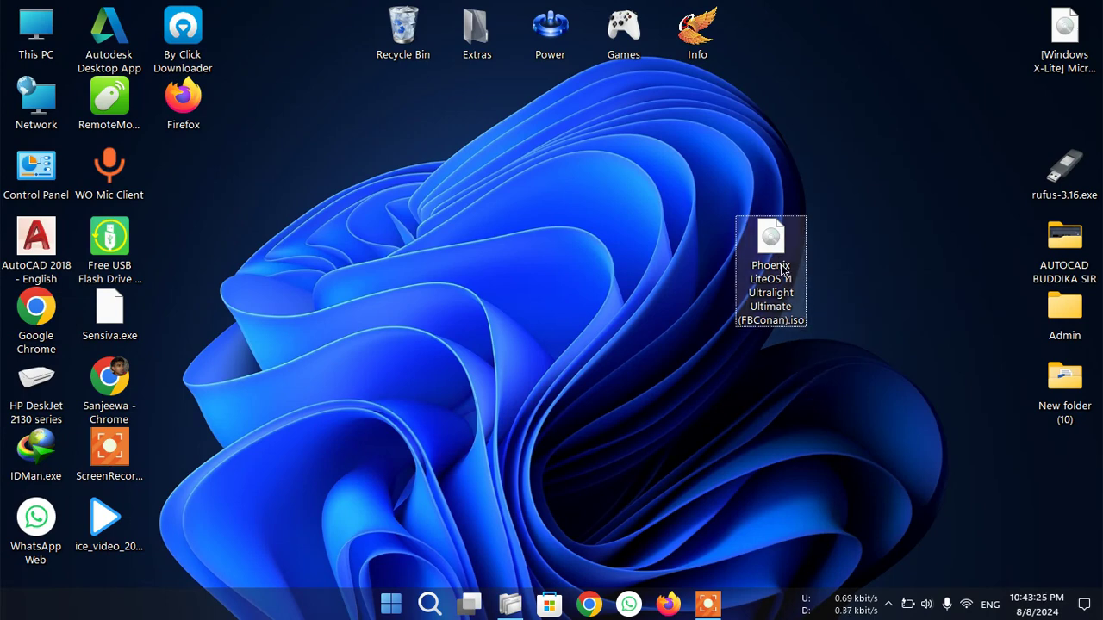
right_click(772, 257)
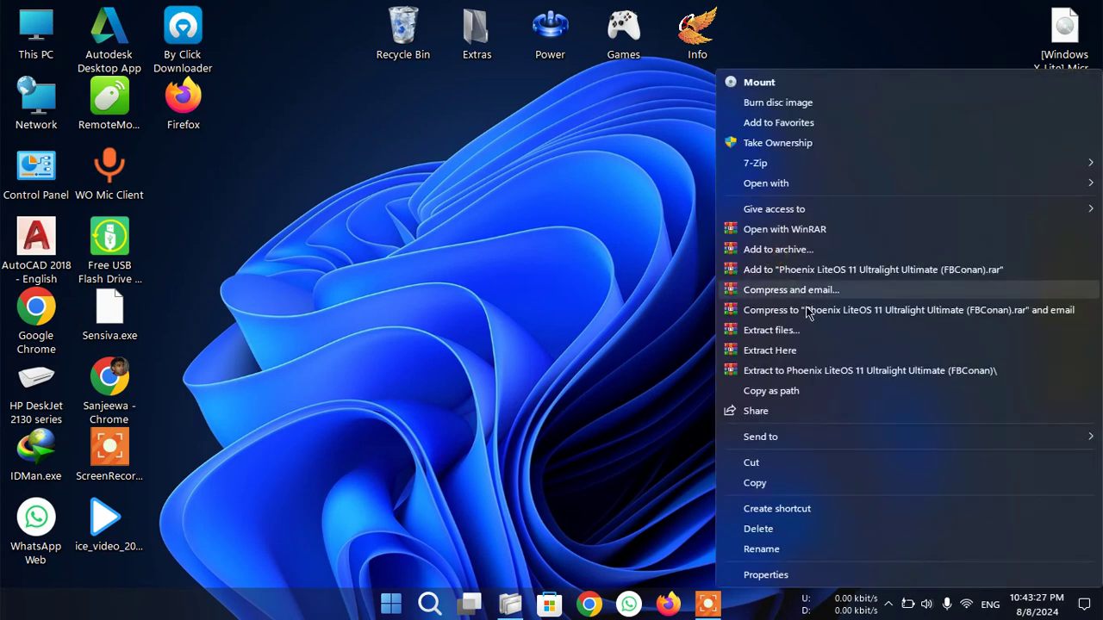
left_click(811, 569)
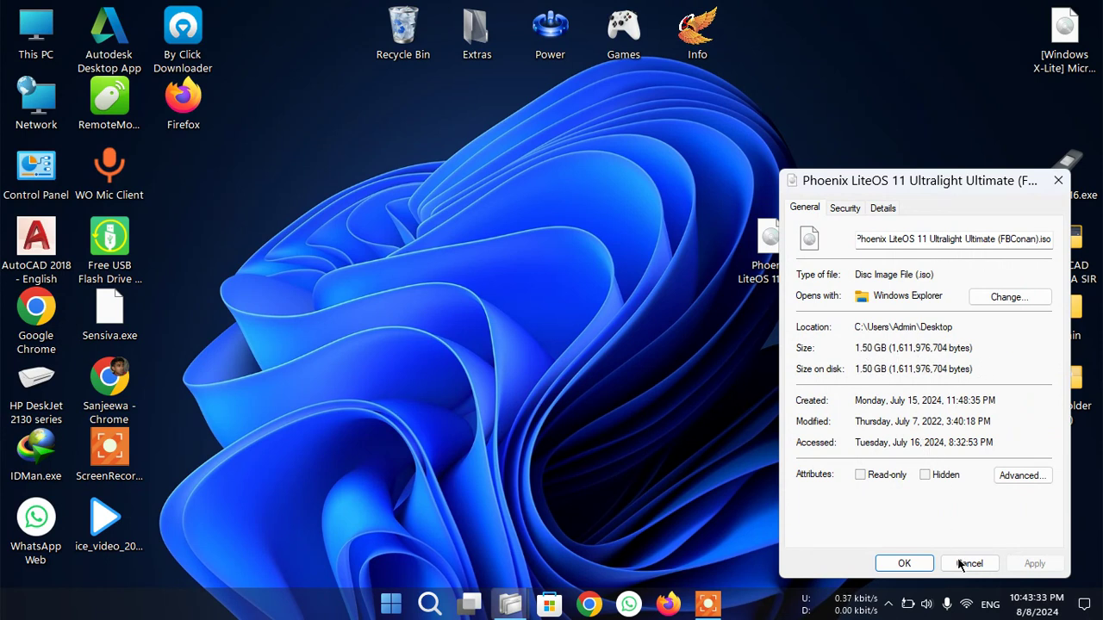
left_click(906, 564)
- Place the Phoenix LiteOS ISO icon in the desktop's top row, leaving one empty slot before the Windows X-Lite file
left_click_drag(771, 246, 900, 82)
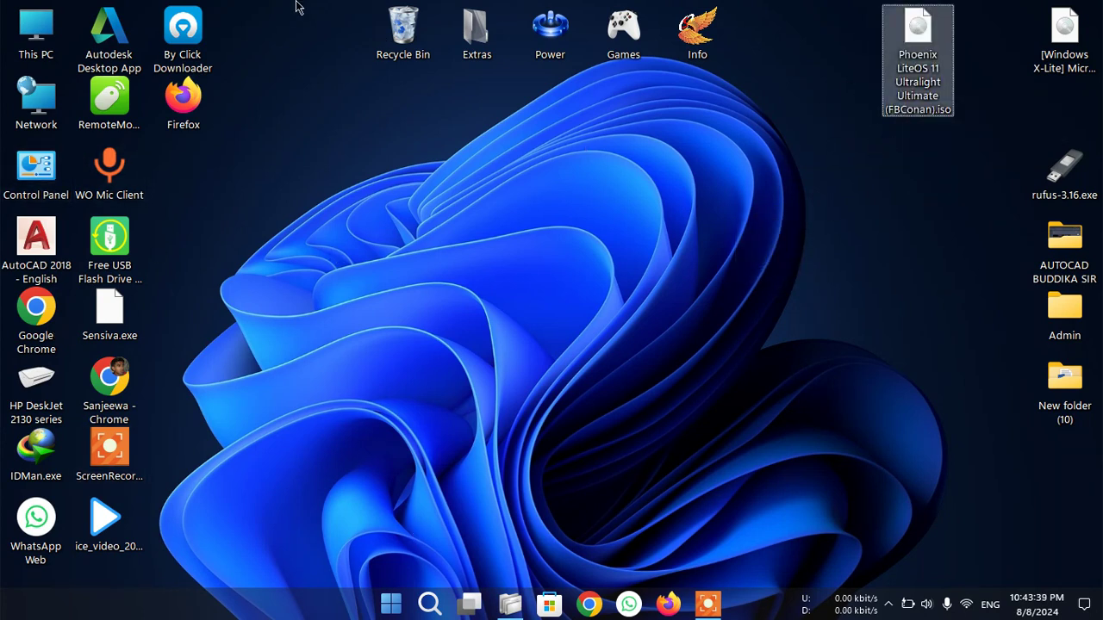
left_click_drag(924, 42, 1025, 31)
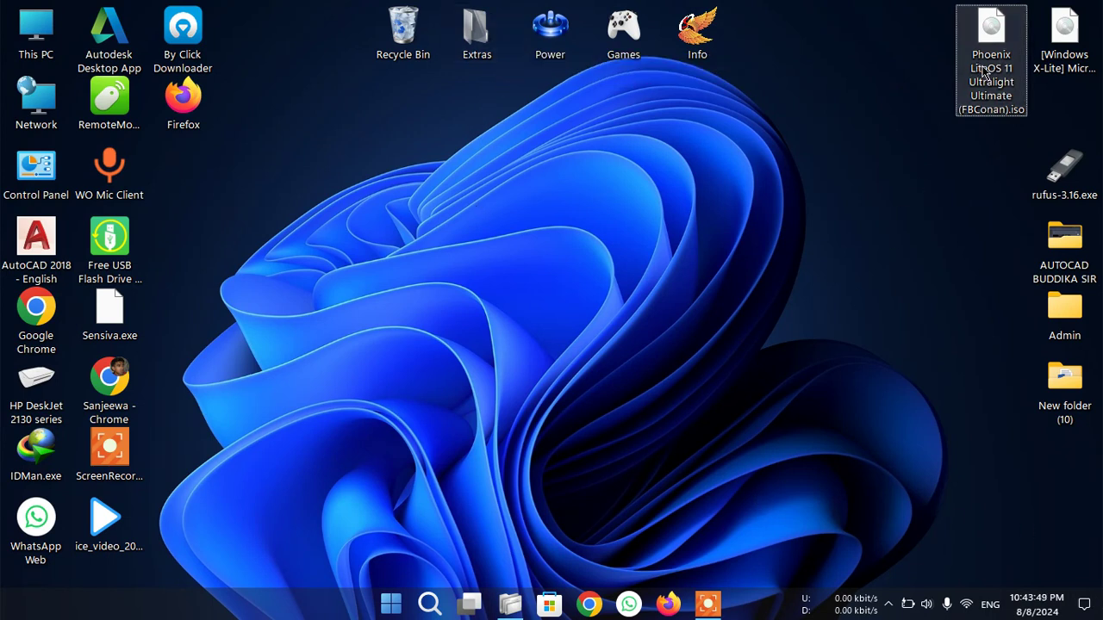
left_click(997, 92)
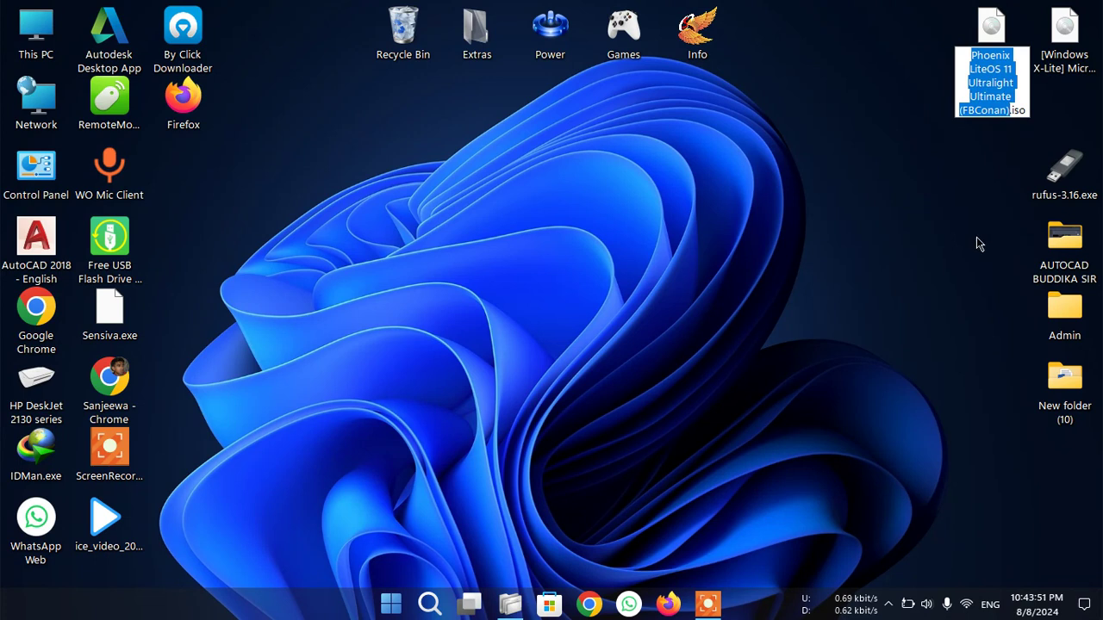
left_click(915, 22)
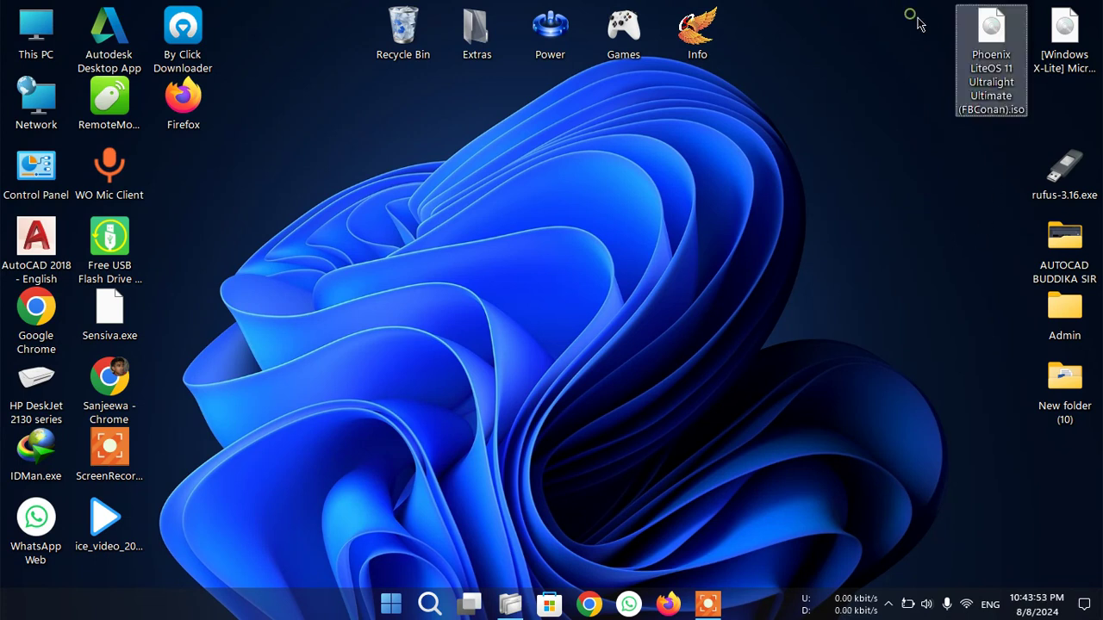
left_click_drag(988, 83, 915, 82)
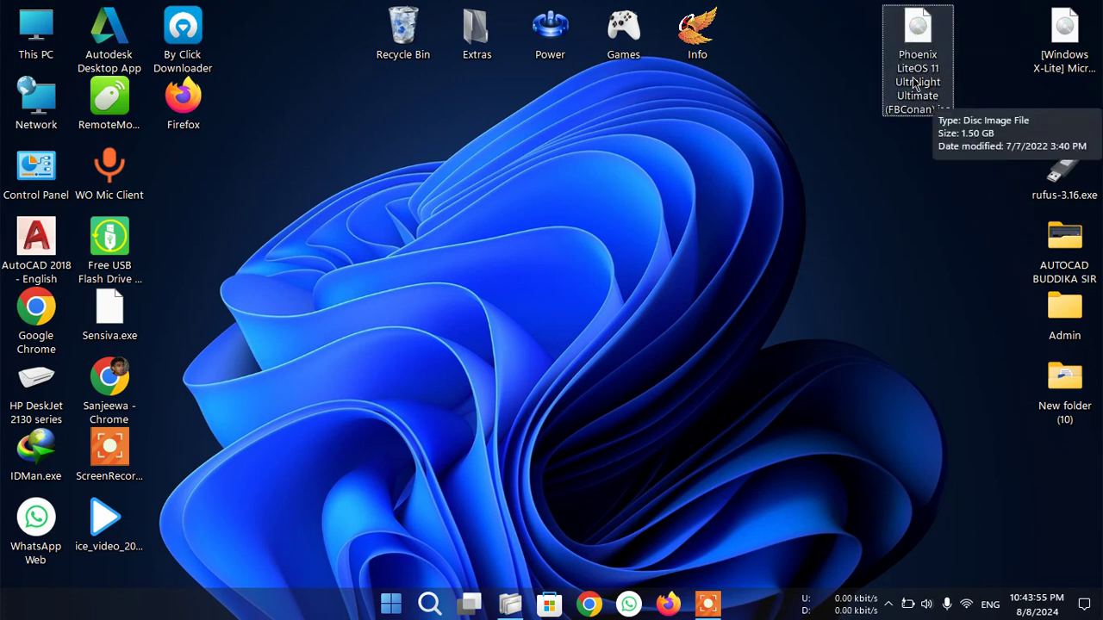
left_click(758, 125)
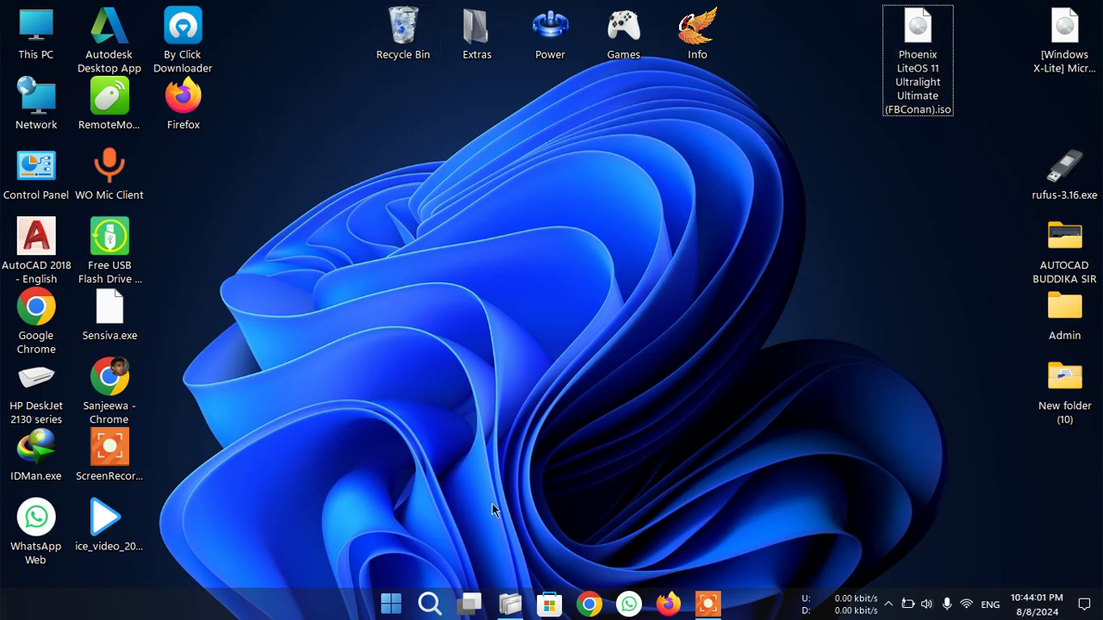
- Examine the Start menu's layout and shortcuts, and close it again
left_click(392, 605)
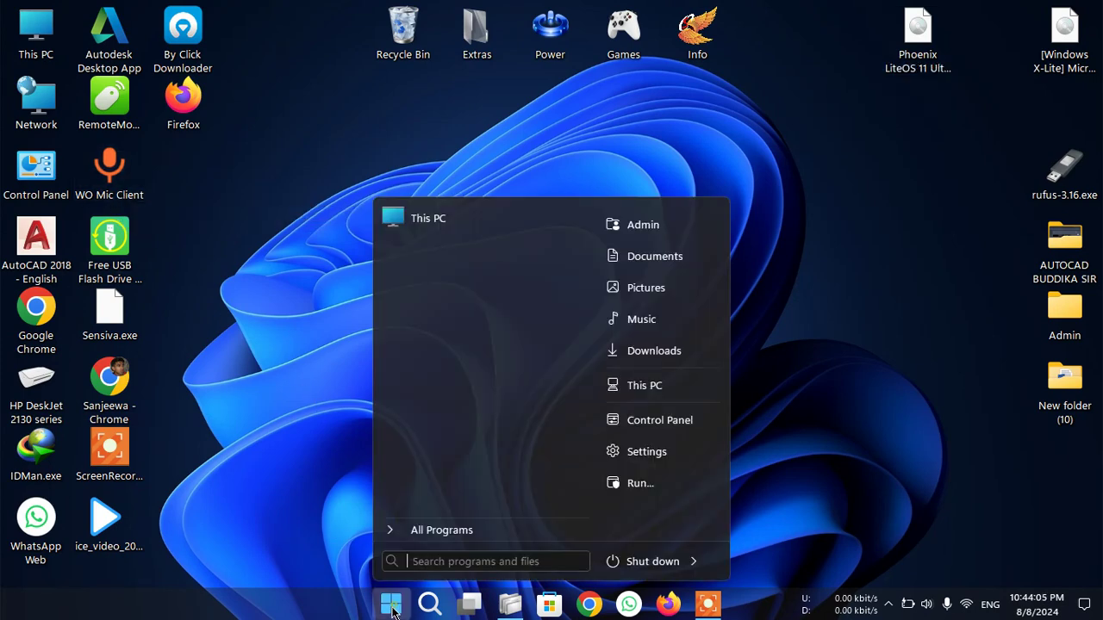
left_click(392, 611)
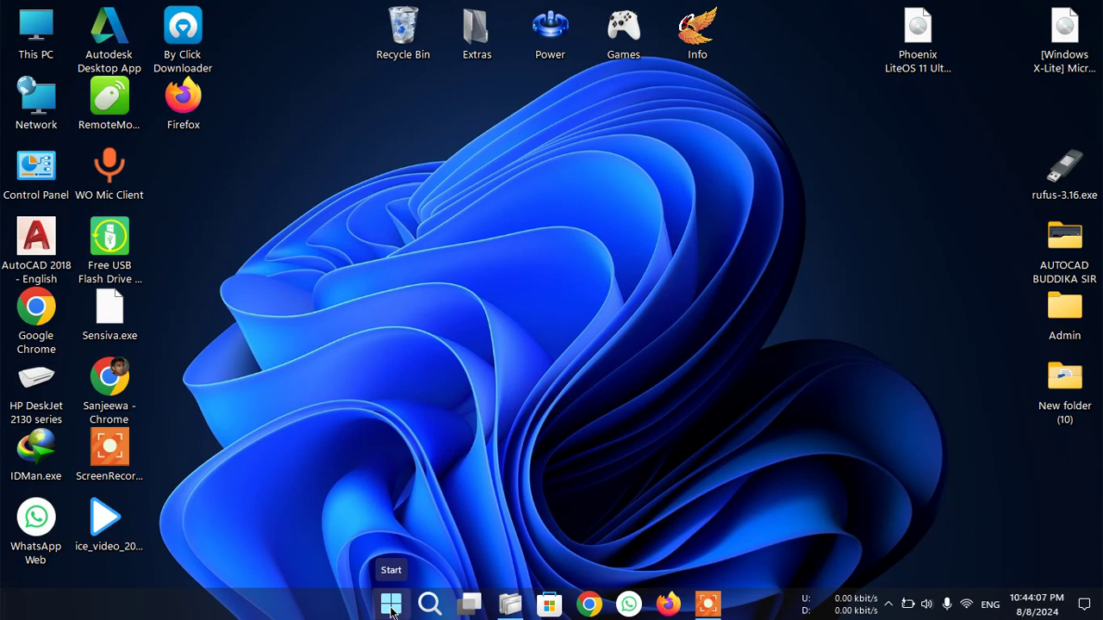
left_click(392, 610)
left_click(392, 610)
left_click(391, 605)
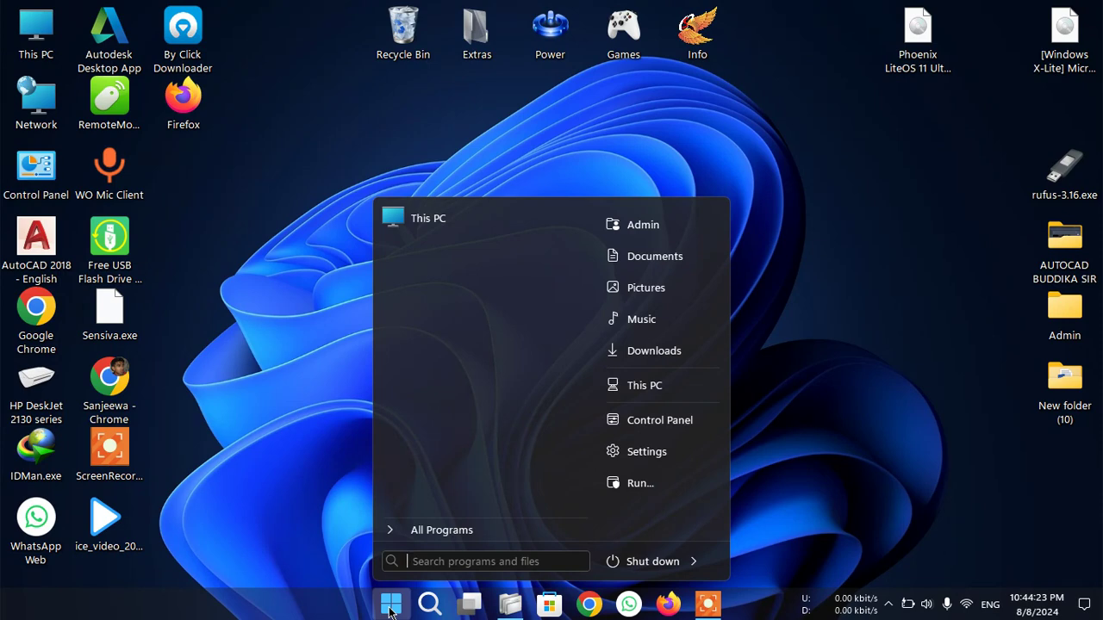
left_click(390, 609)
left_click(389, 609)
left_click(267, 231)
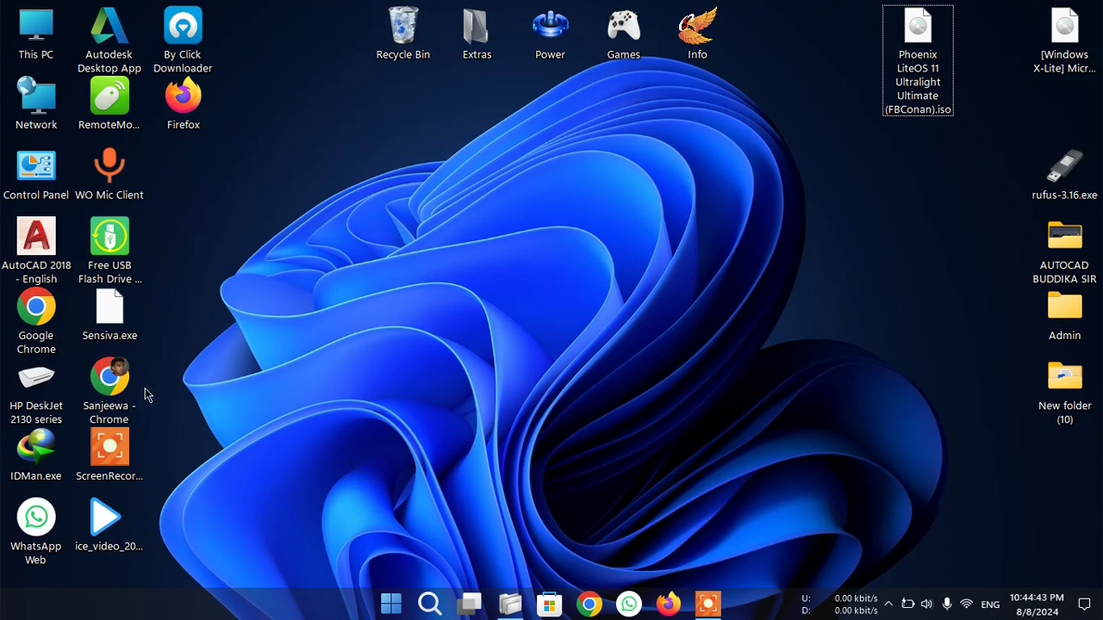
- Refresh the desktop and view the computer's basic system information from the properties of This PC
right_click(329, 177)
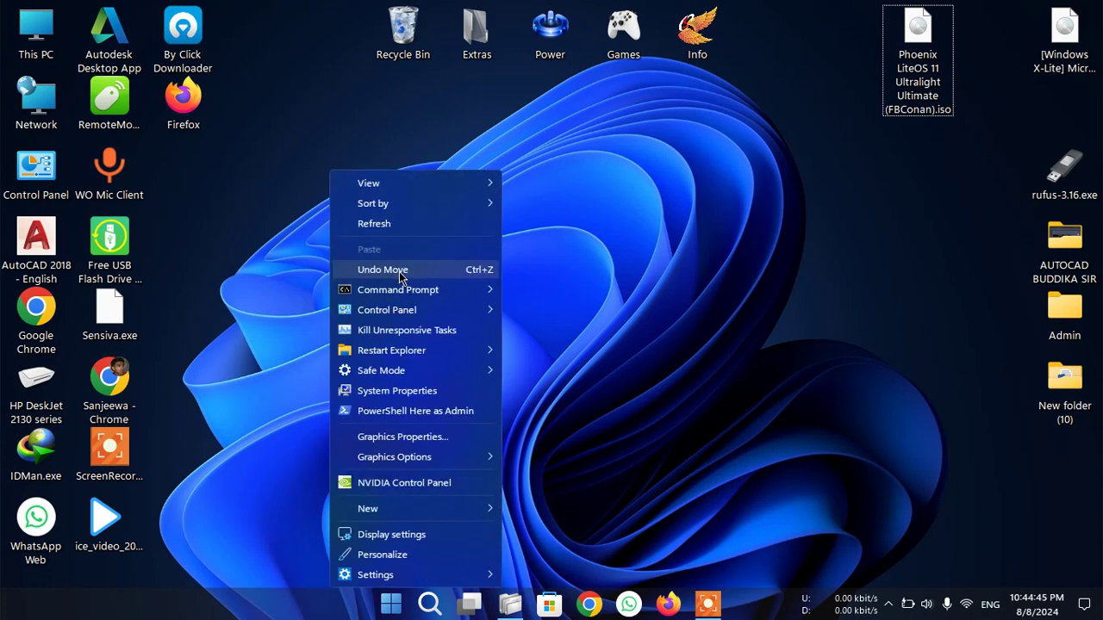
left_click(398, 221)
right_click(52, 49)
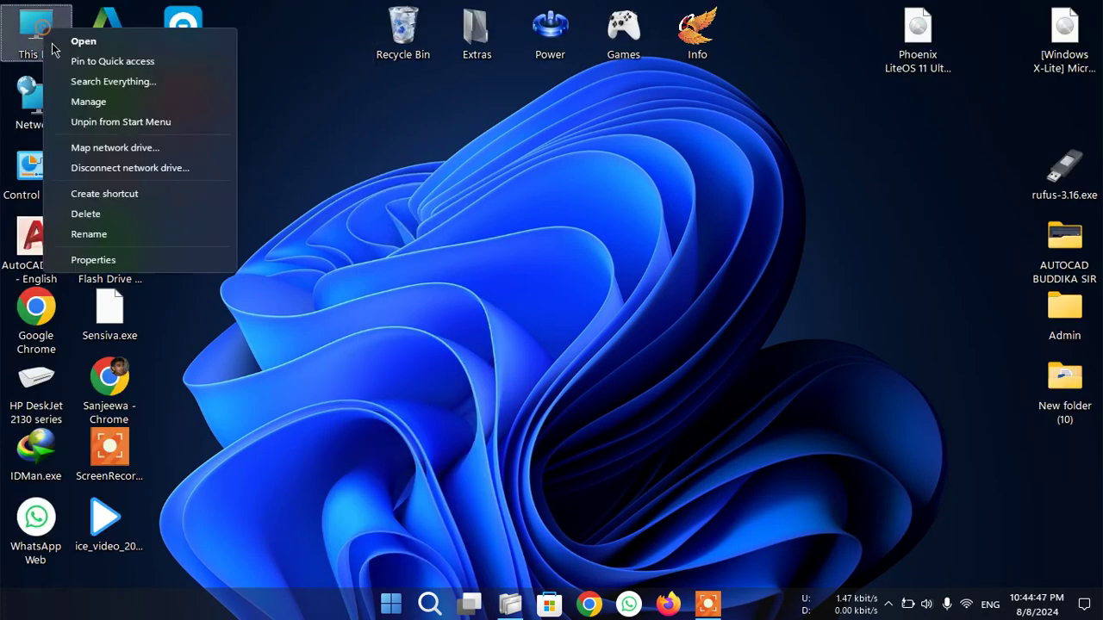
left_click(143, 274)
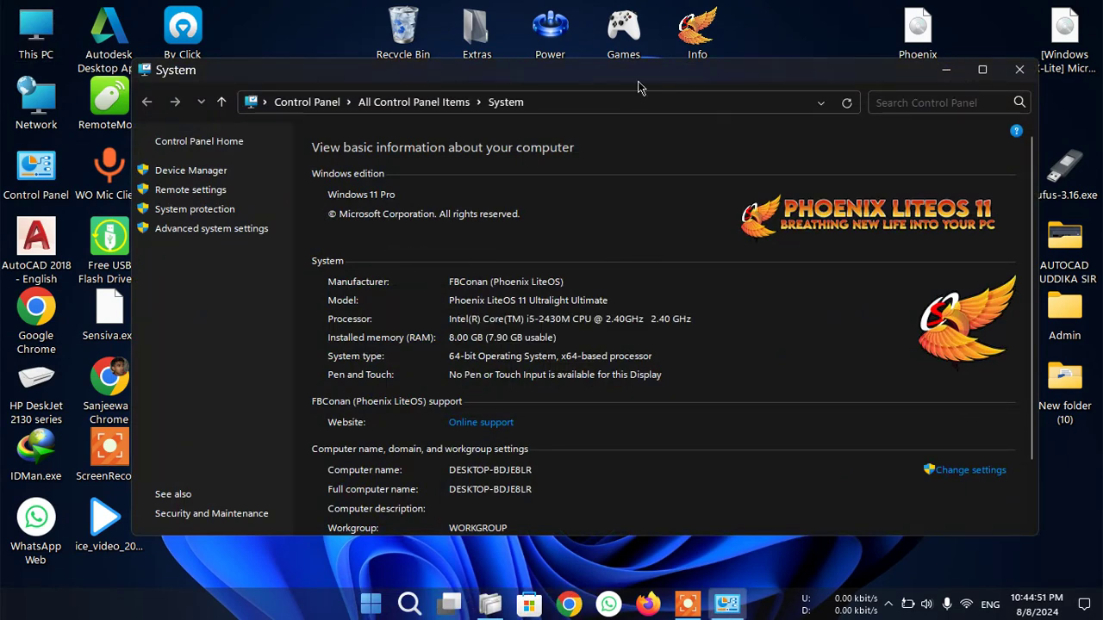
left_click_drag(639, 87, 747, 97)
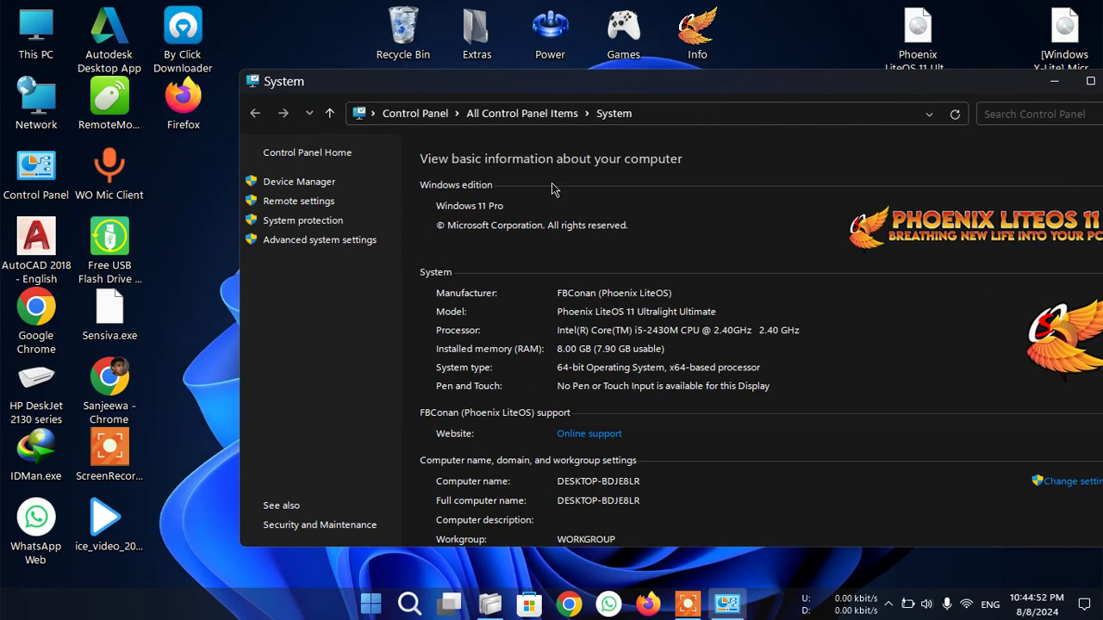
- Check the properties of the Phoenix LiteOS (C:) drive in This PC, and close the open windows
double_click(52, 27)
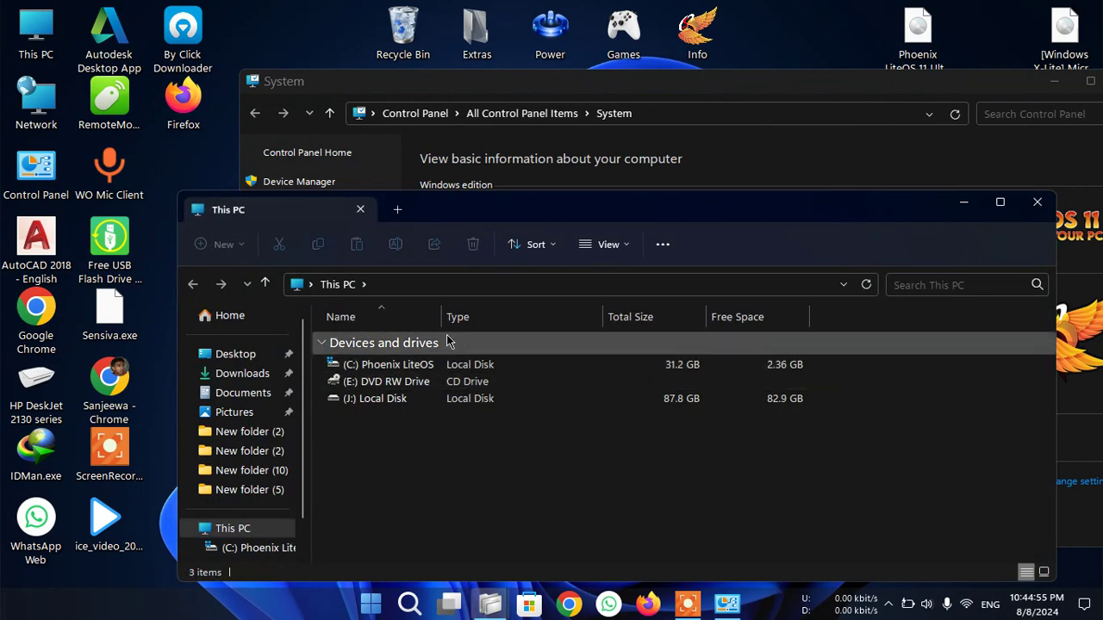
right_click(439, 366)
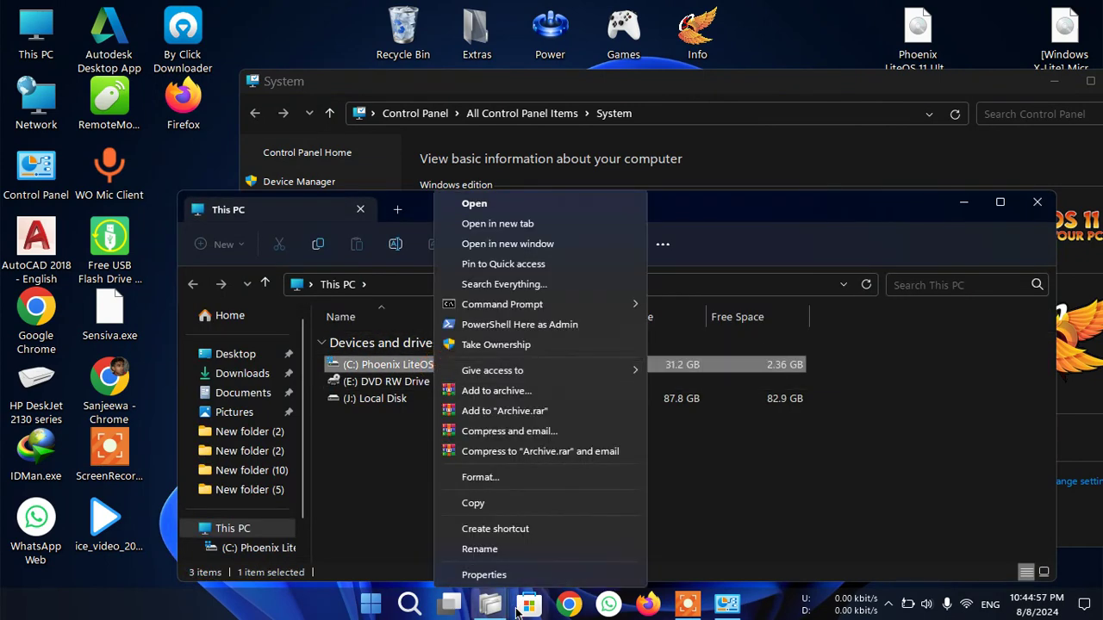
left_click(498, 577)
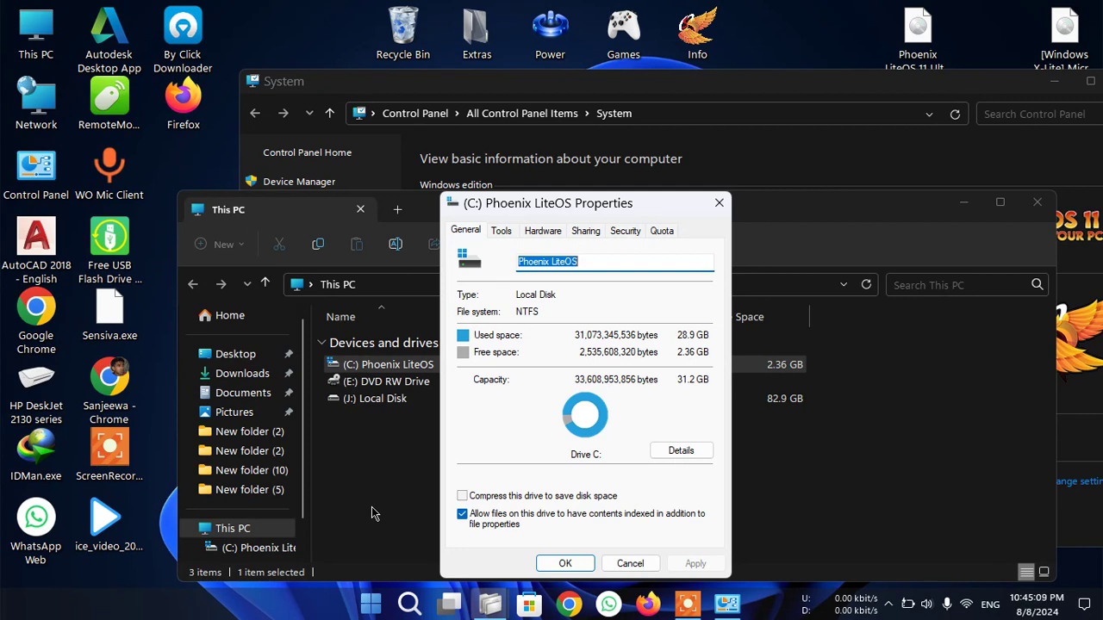
left_click(720, 205)
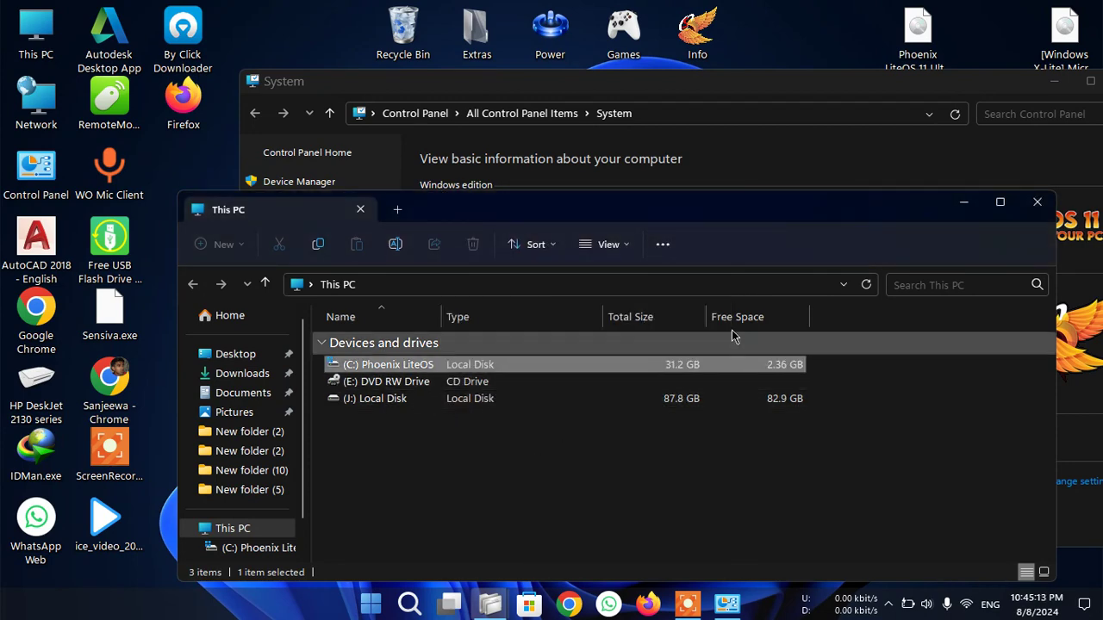
left_click_drag(939, 207, 744, 198)
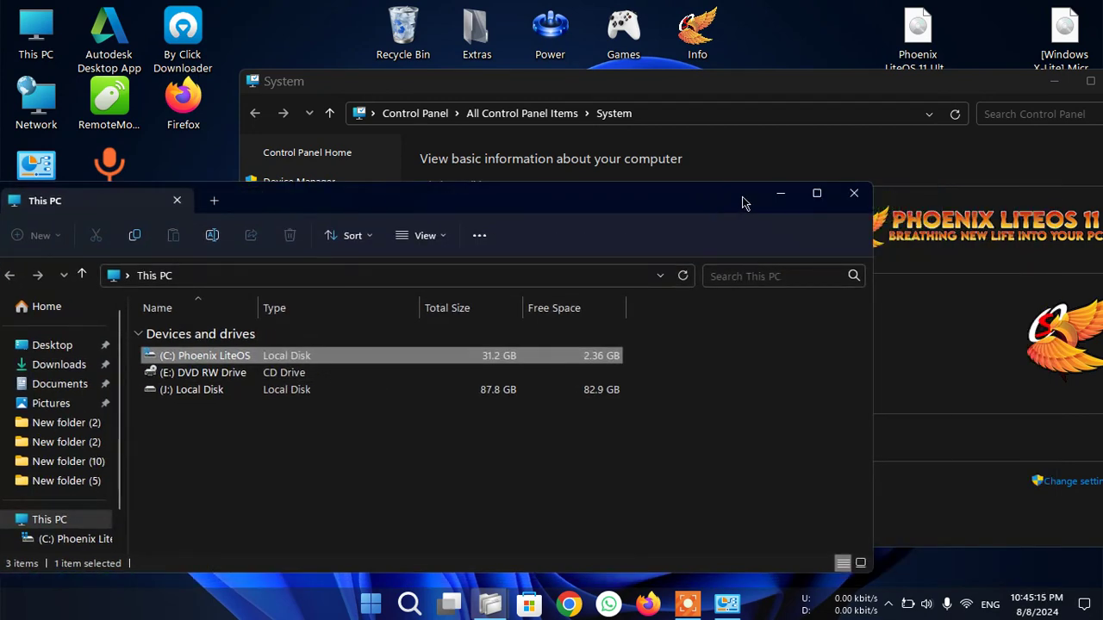
left_click(852, 194)
left_click_drag(866, 86, 670, 86)
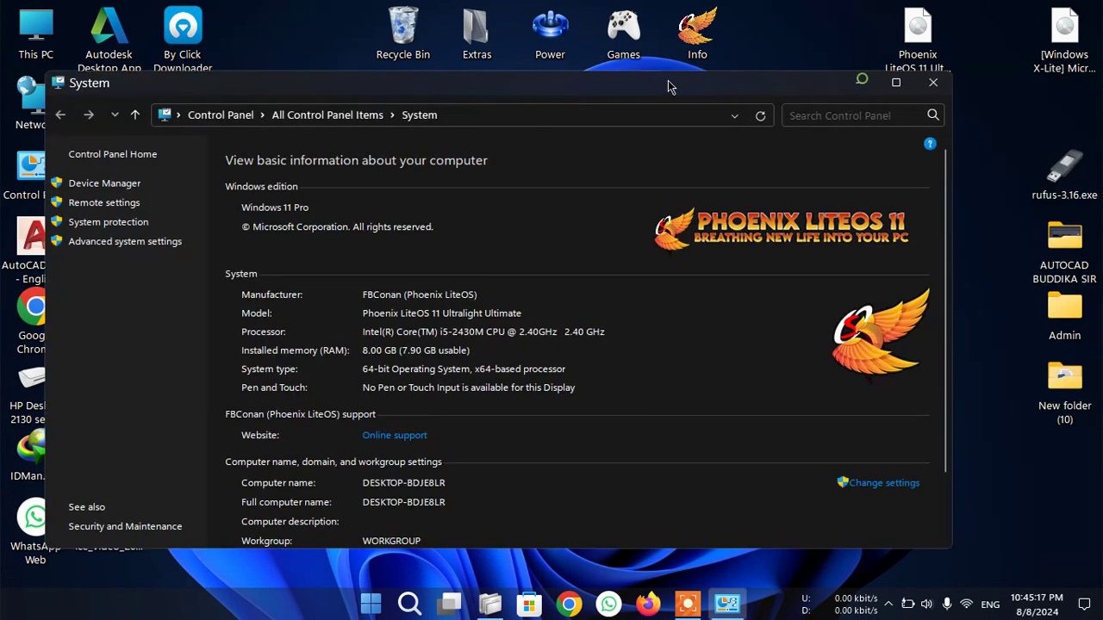
left_click(933, 83)
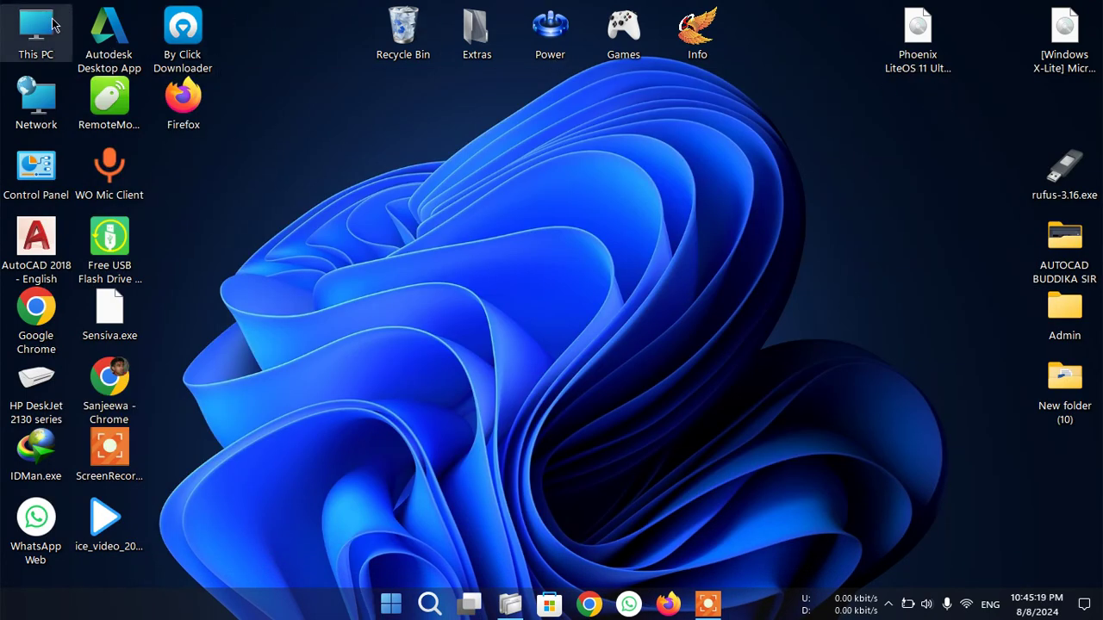
- Refresh the desktop twice
right_click(369, 286)
left_click(429, 225)
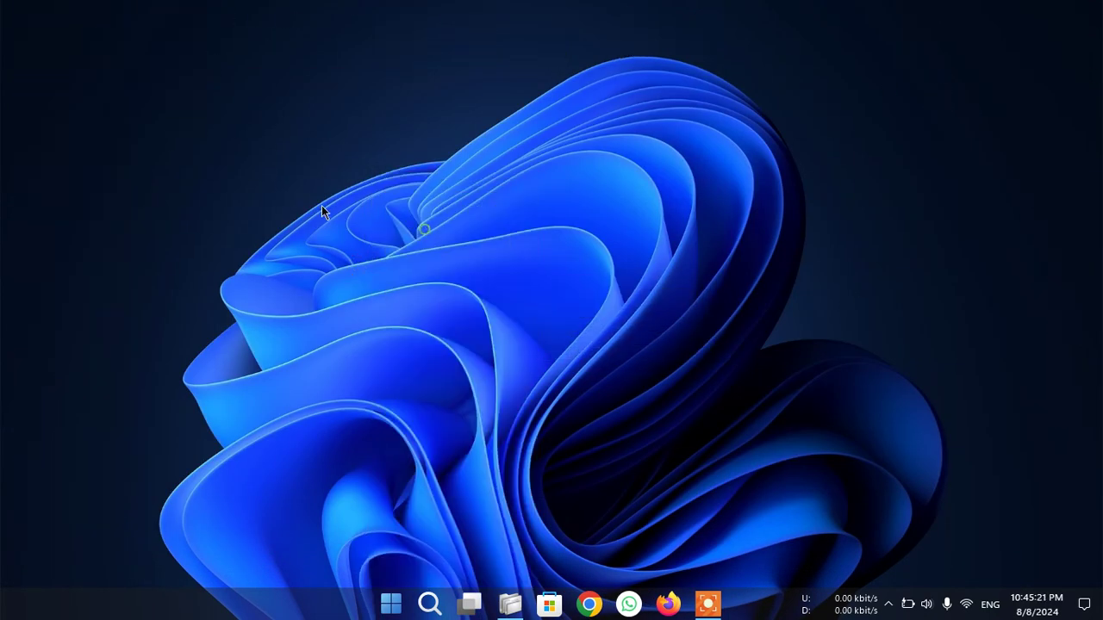
right_click(277, 165)
left_click(314, 216)
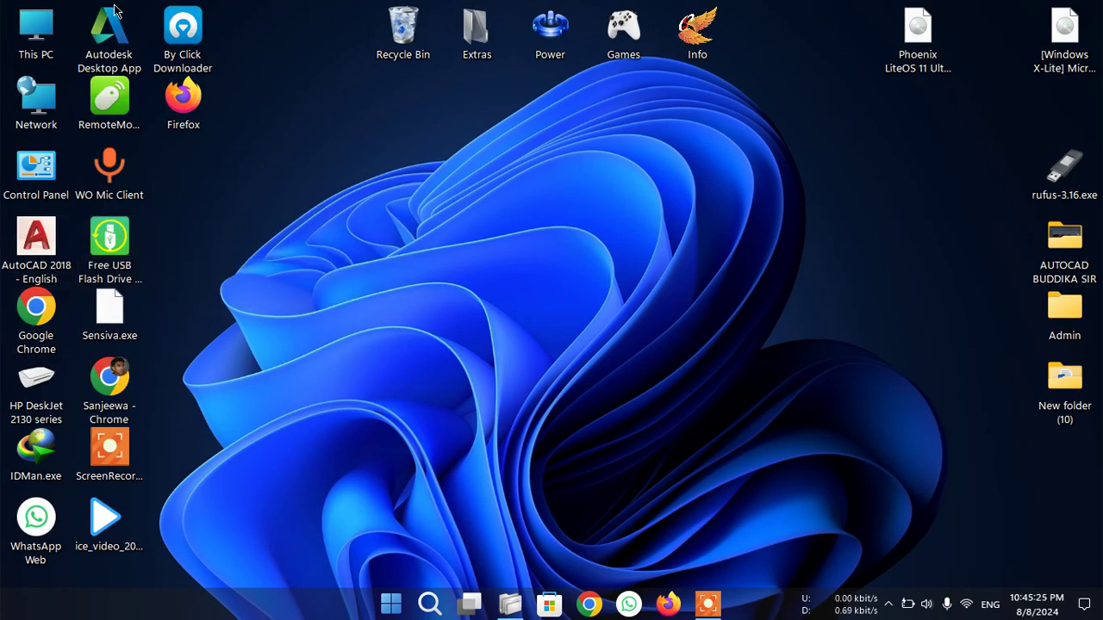
- Open This PC to view the list of drives, and close the window
double_click(47, 27)
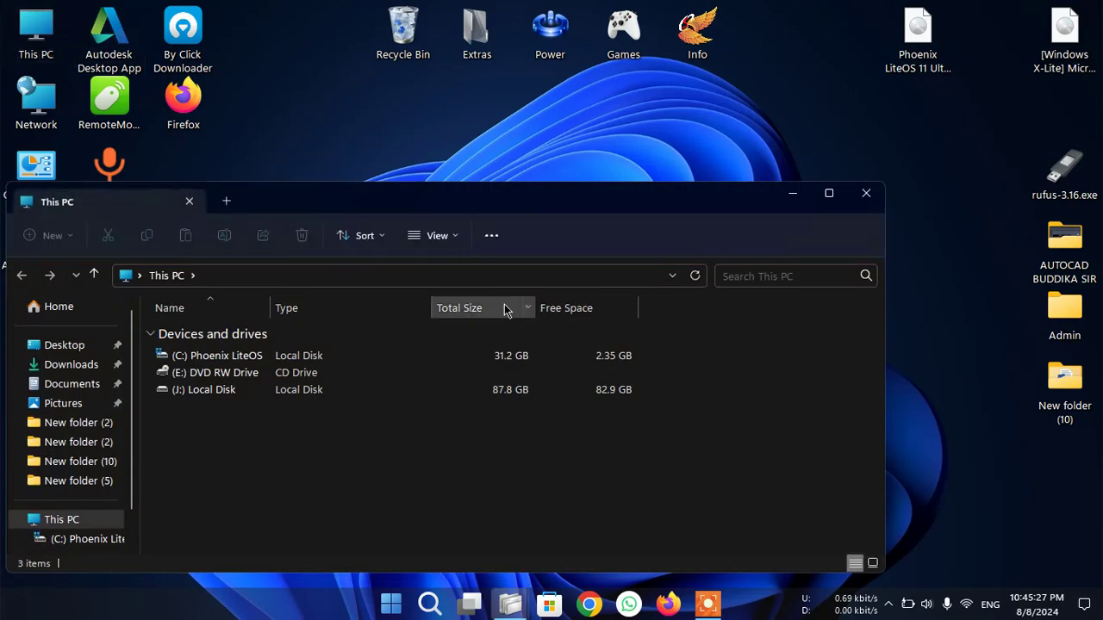
left_click_drag(431, 202, 896, 118)
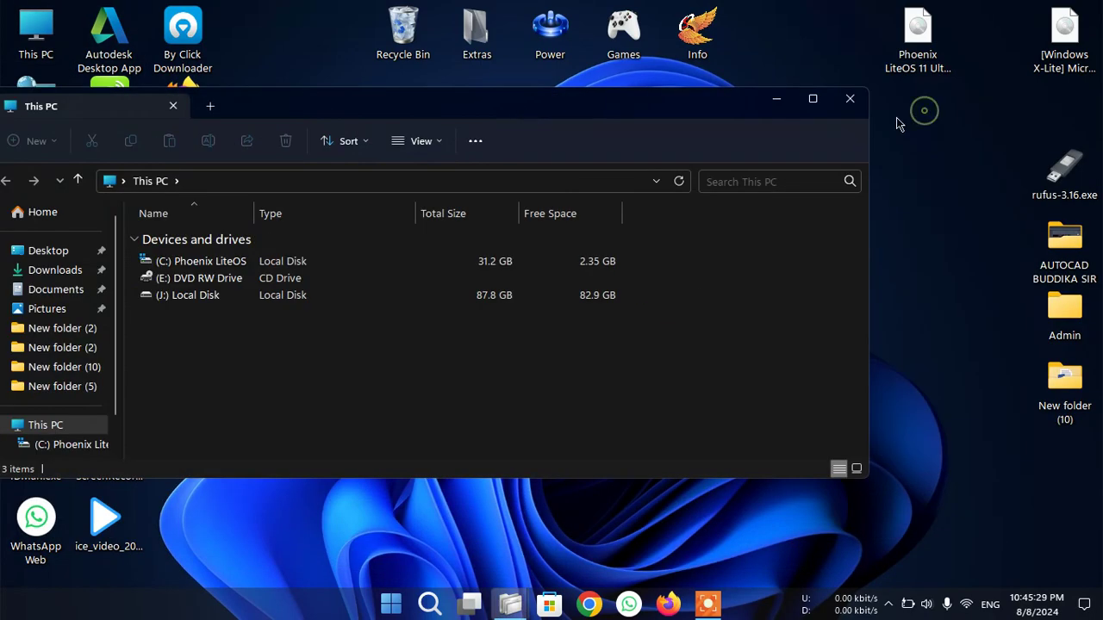
left_click(849, 98)
- Look through the Settings shortcuts offered for the desktop, and dismiss them without choosing one
right_click(485, 277)
mouse_move(527, 577)
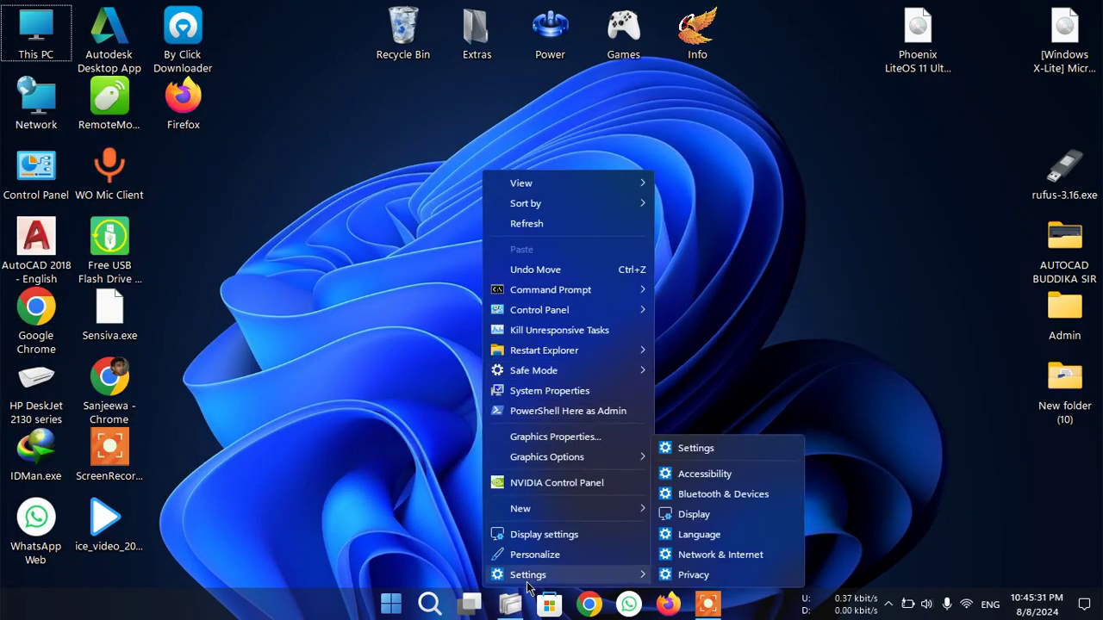
left_click(659, 252)
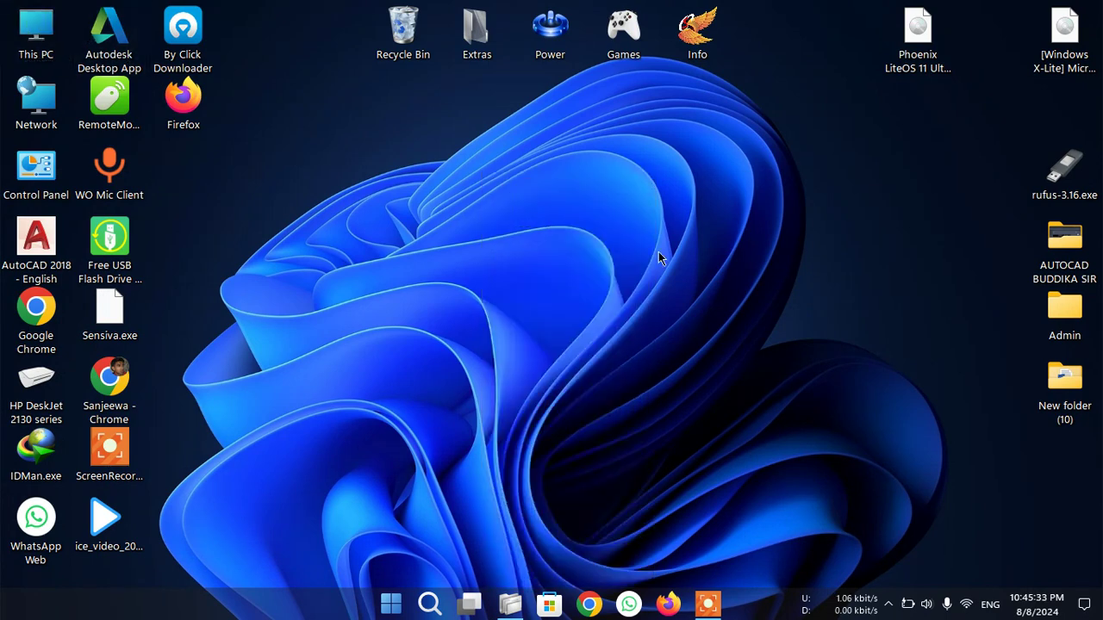
- Reopen This PC, reposition its window to show the drives, and close it
key("super+e")
left_click_drag(478, 100, 660, 49)
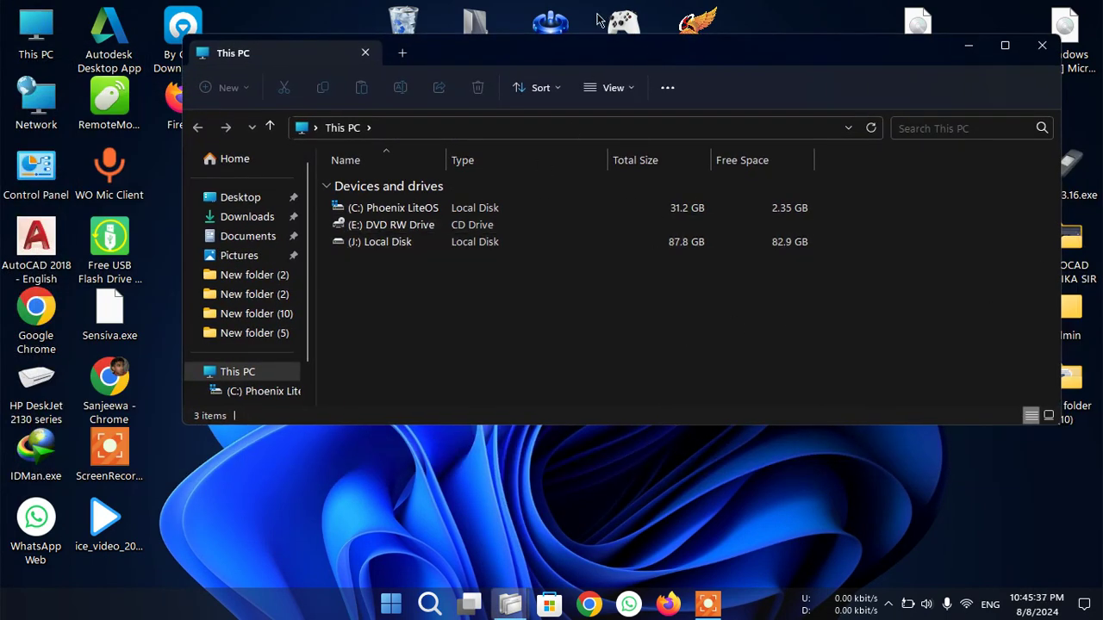
left_click_drag(877, 53, 683, 54)
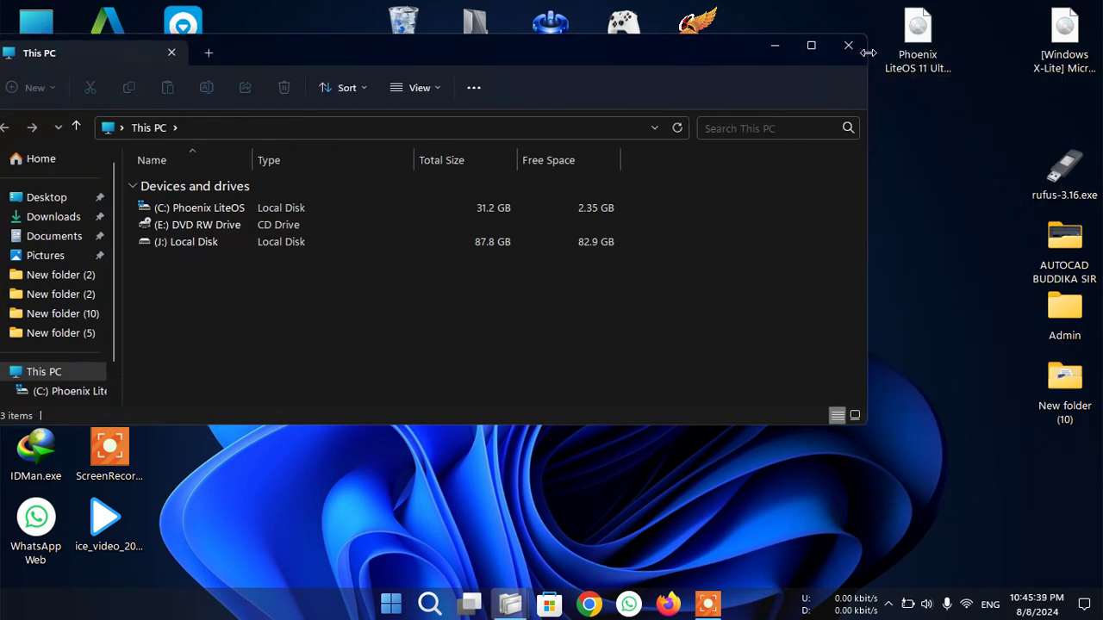
left_click(848, 45)
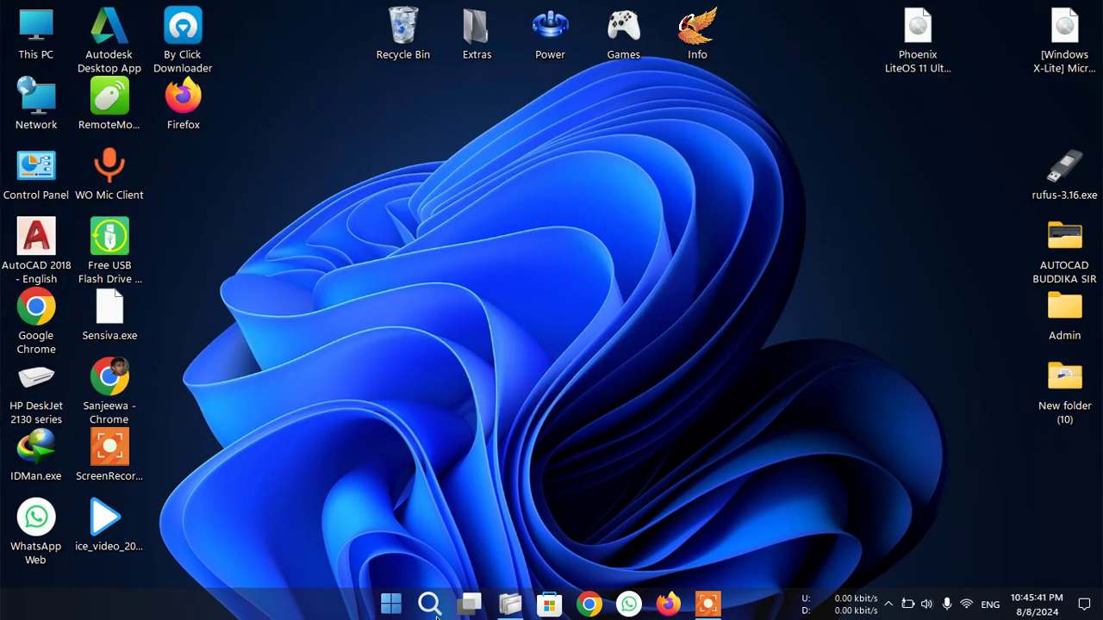
- View the open windows and virtual desktops in Task View, and return to the desktop
left_click(474, 607)
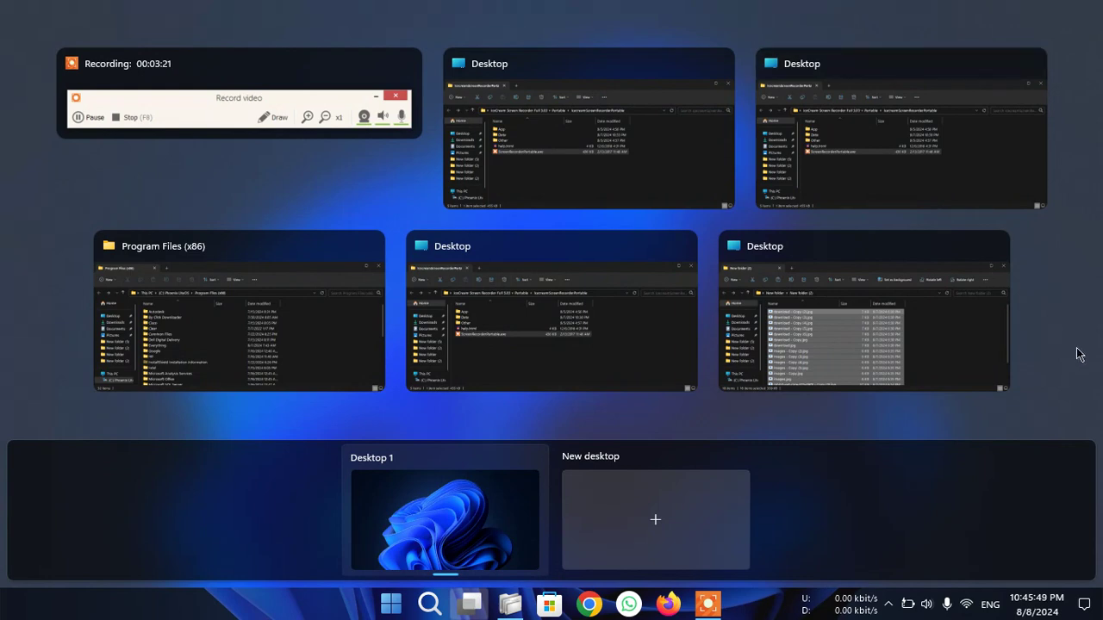
left_click(1063, 399)
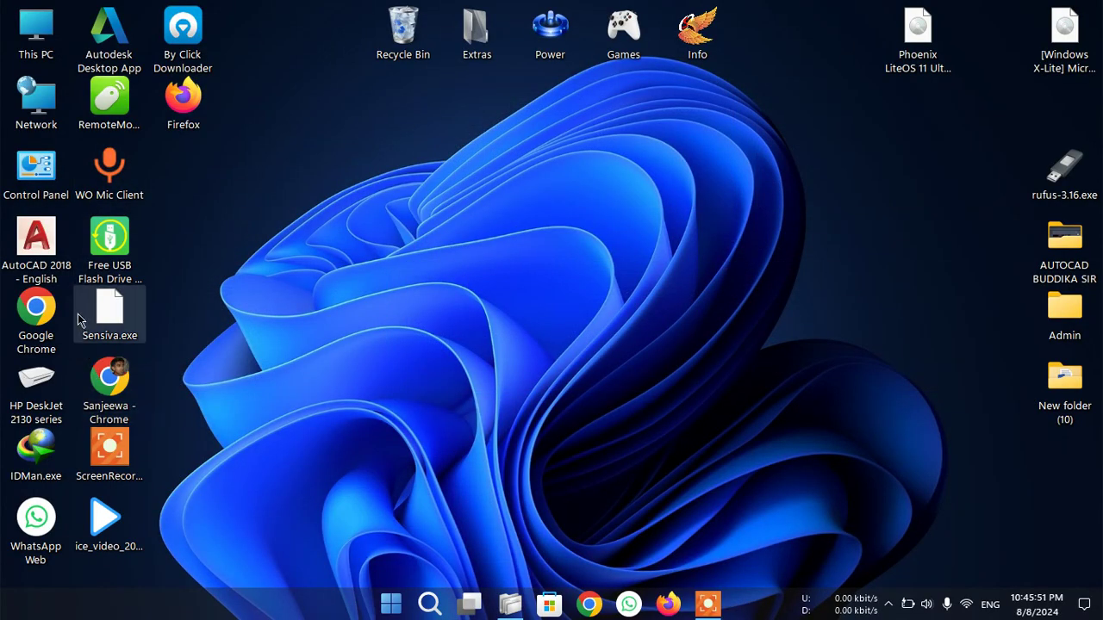
- Open Google Chrome and move its profile selection window clear of the desktop shortcuts
left_click(44, 317)
double_click(44, 317)
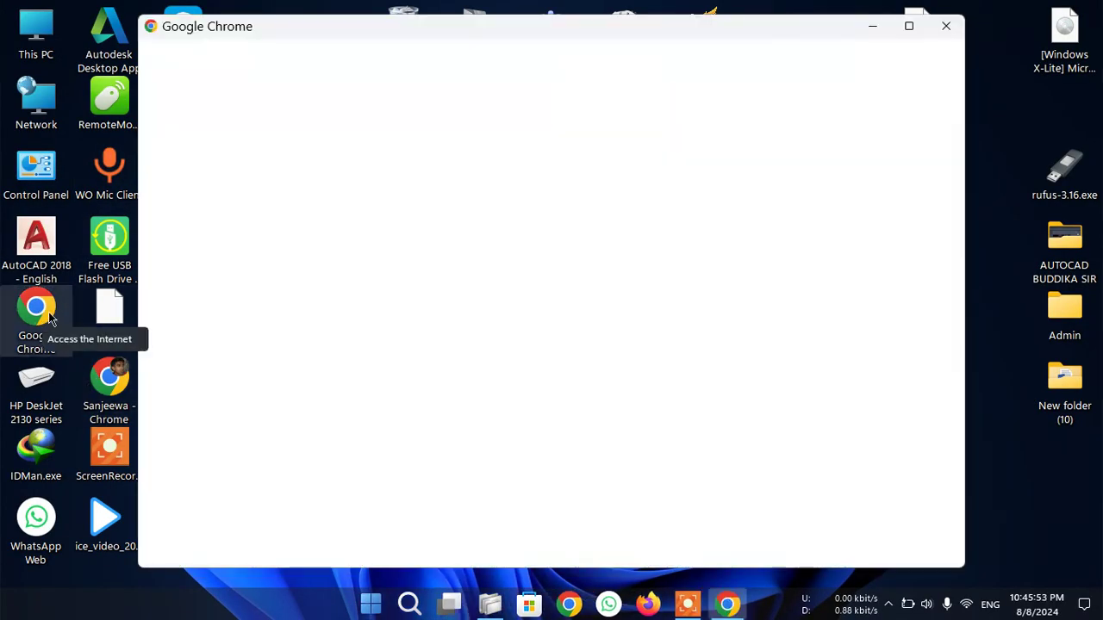
left_click_drag(553, 36, 659, 84)
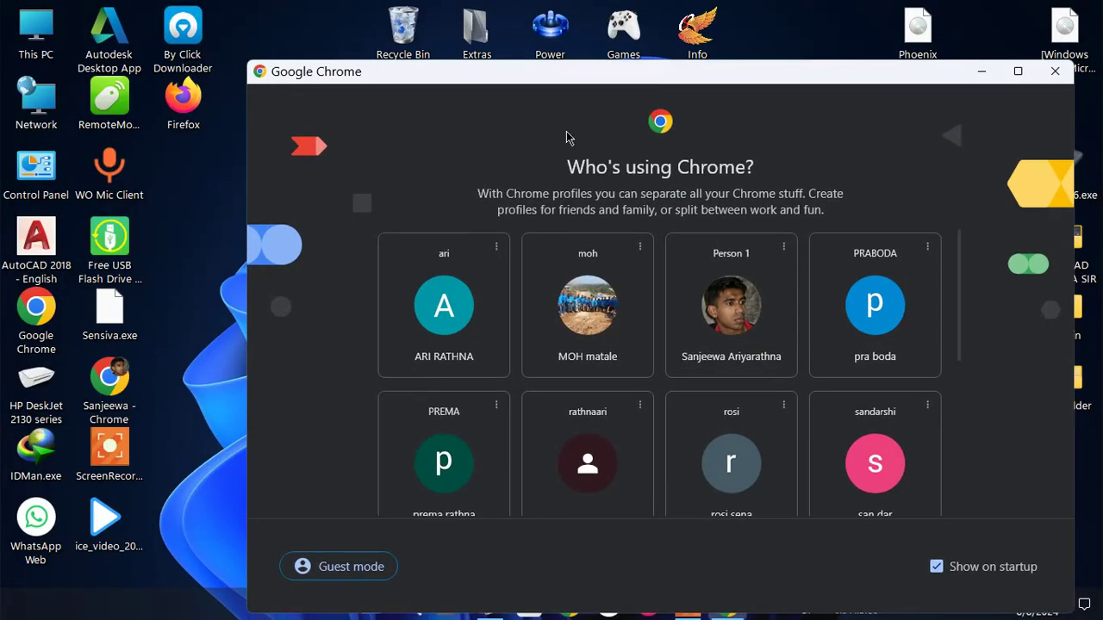
- Open the personal Chrome profile from its desktop shortcut, and arrange its window beside the narrowed profile selection window
double_click(111, 379)
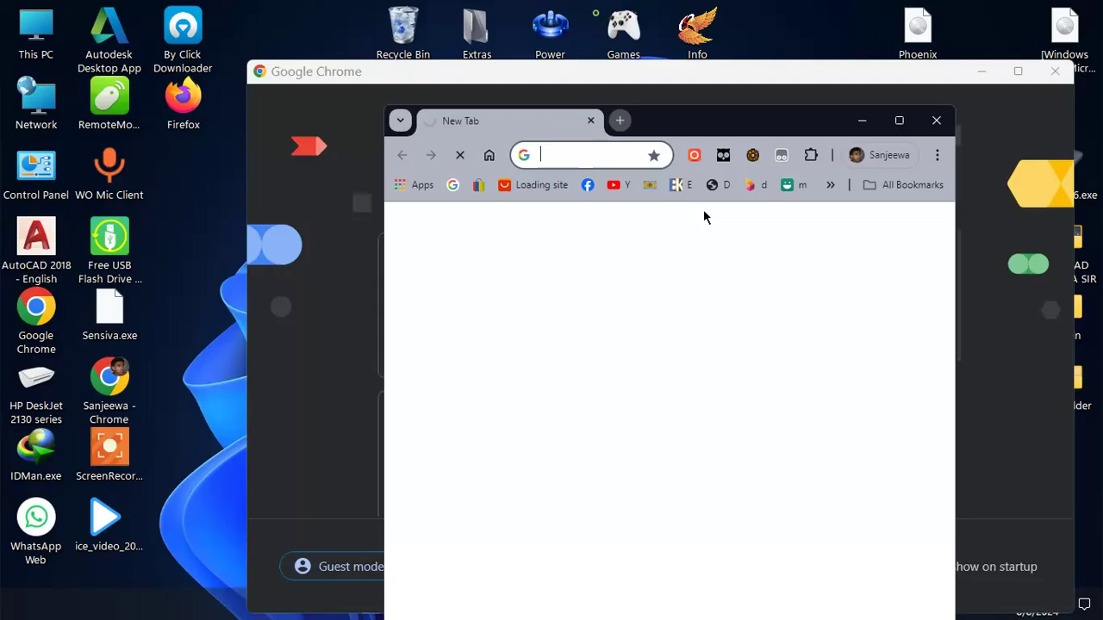
left_click_drag(778, 230, 351, 131)
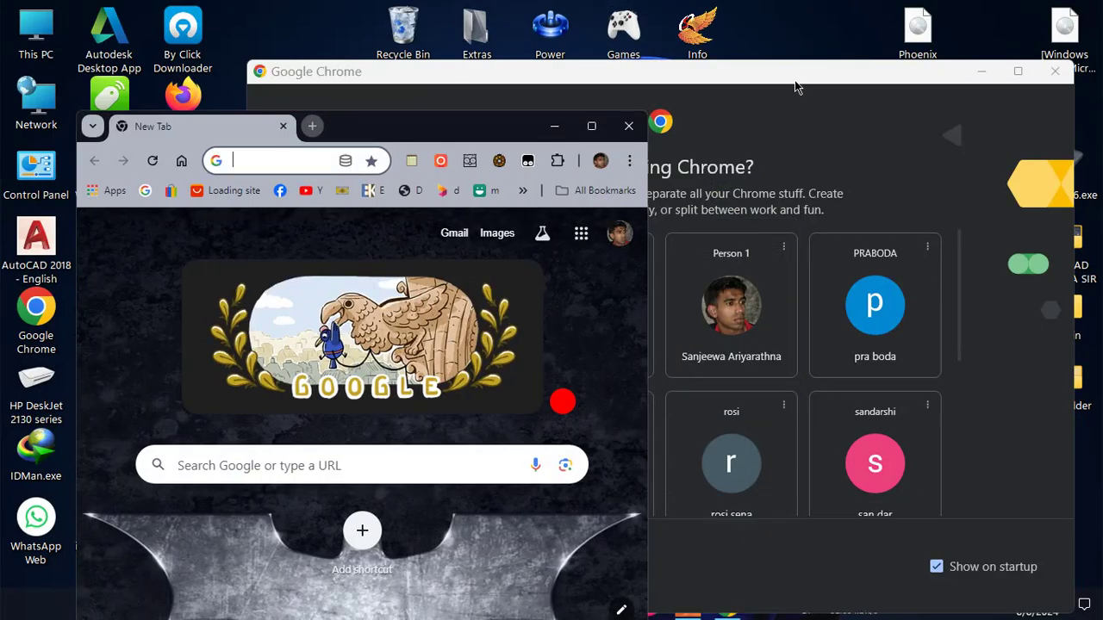
left_click_drag(248, 60, 573, 88)
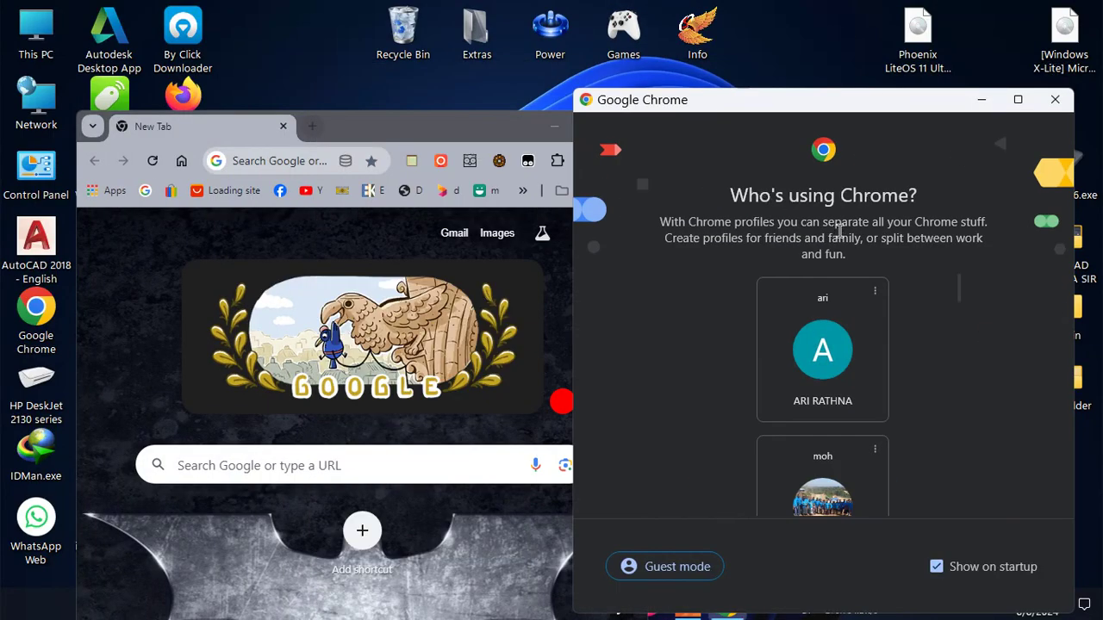
left_click_drag(906, 112, 841, 115)
left_click_drag(449, 137, 597, 60)
double_click(36, 321)
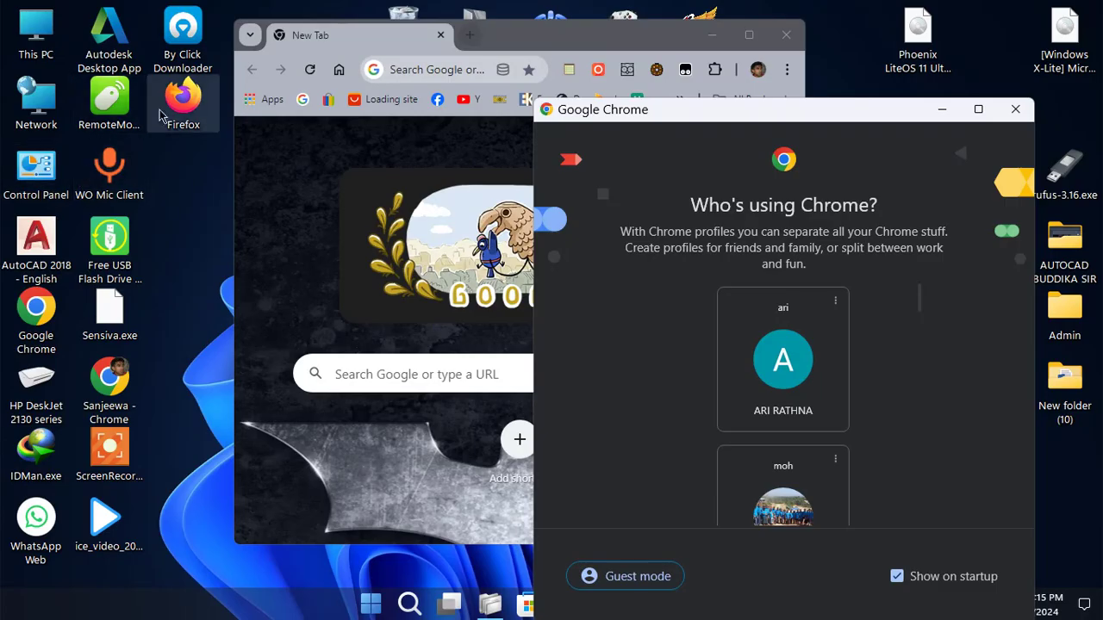
- Open Firefox, move its window down over the Chrome windows, and close it
double_click(182, 97)
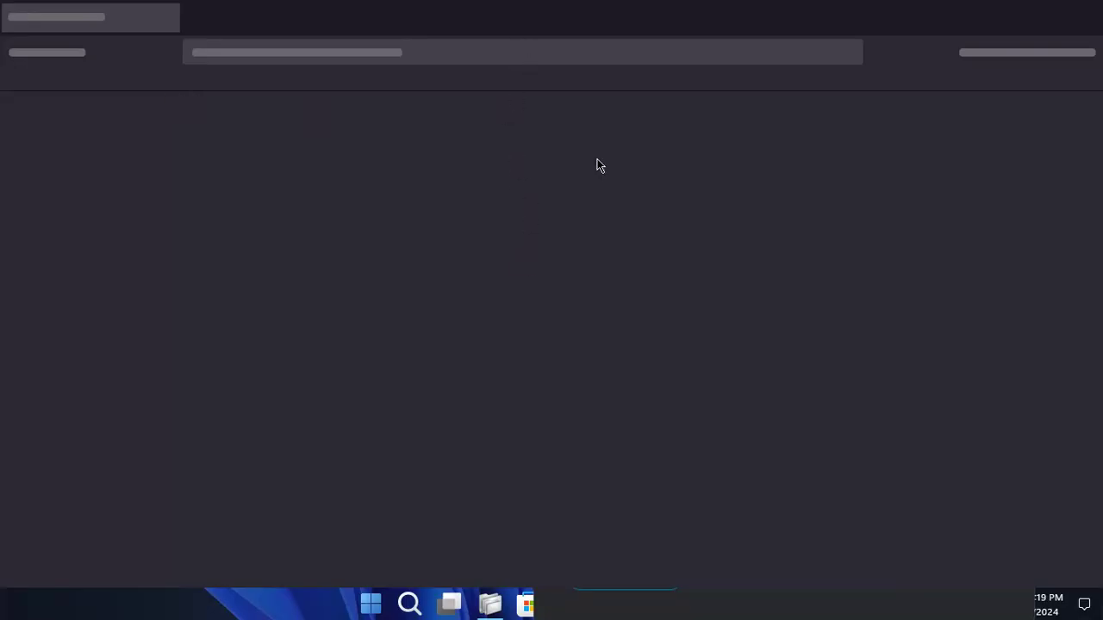
left_click_drag(578, 13, 413, 297)
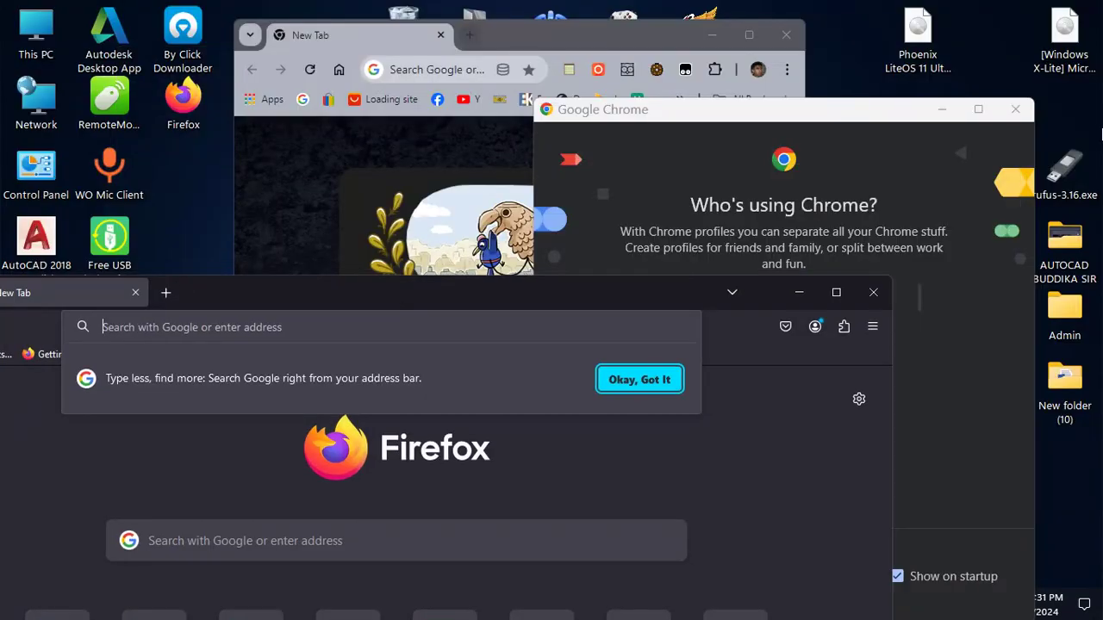
left_click(897, 291)
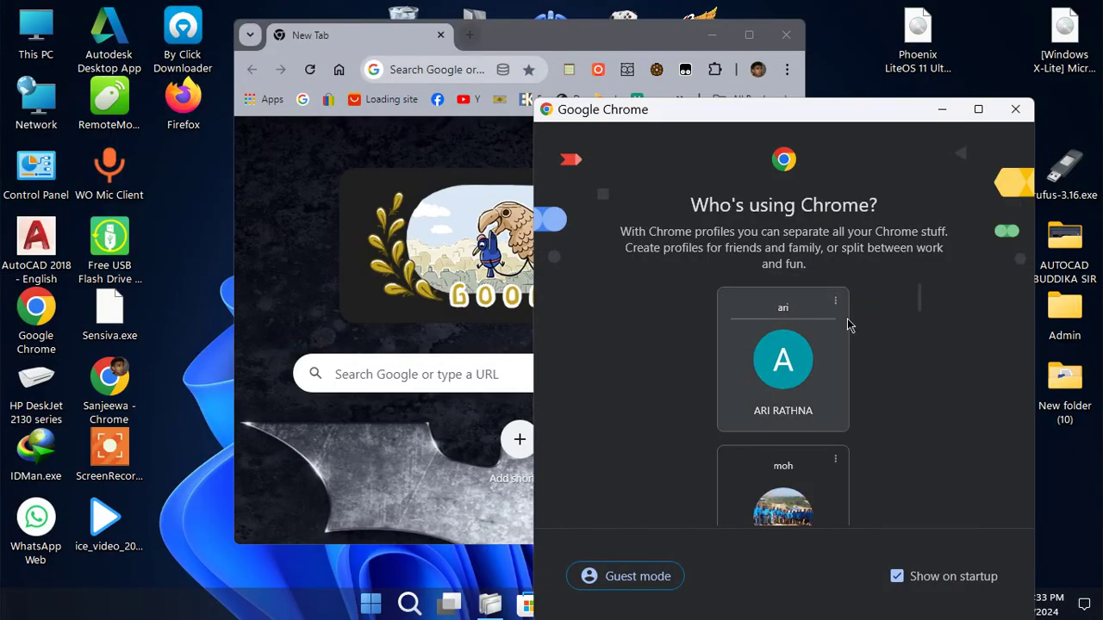
- Close both Google Chrome windows and refresh the desktop
left_click(1016, 111)
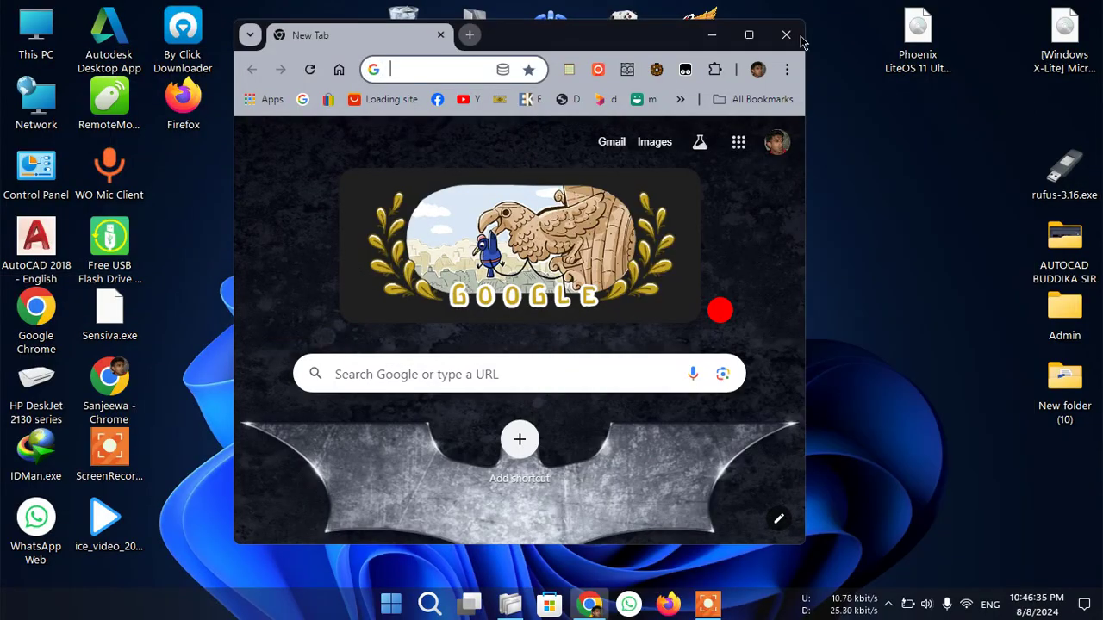
left_click(785, 34)
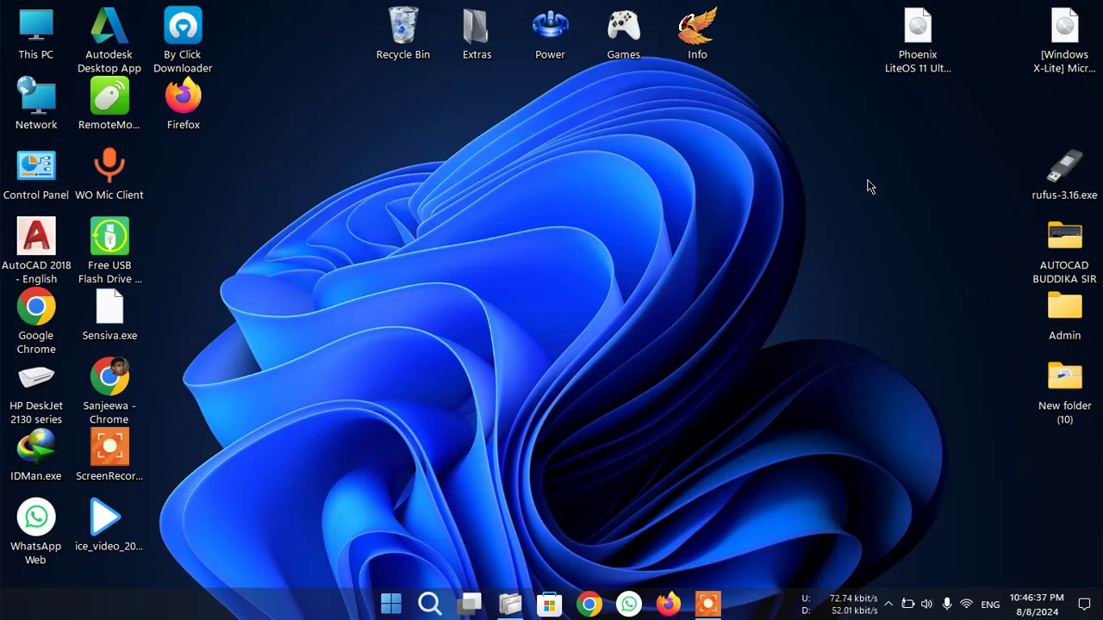
right_click(335, 233)
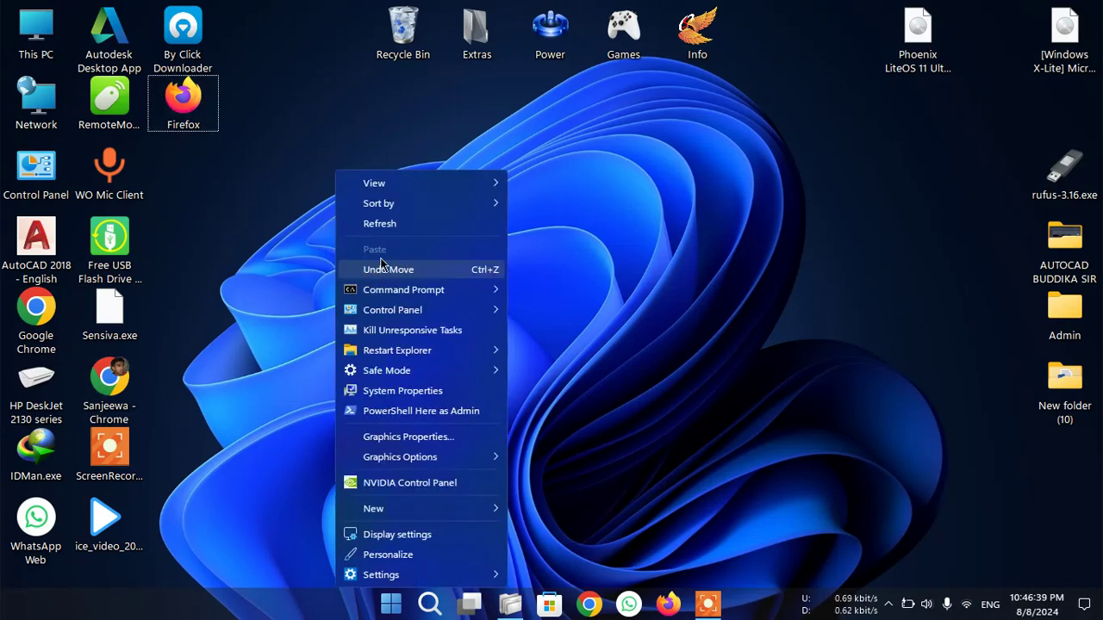
left_click(389, 229)
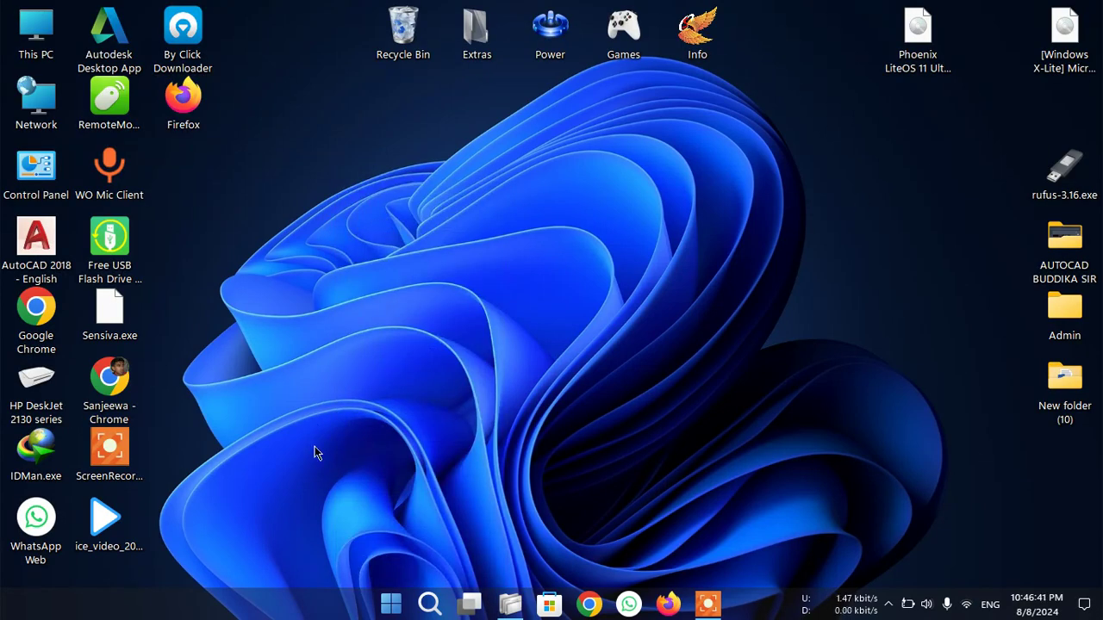
- Open the Microsoft Store briefly, close its window, and refresh the desktop
left_click(390, 603)
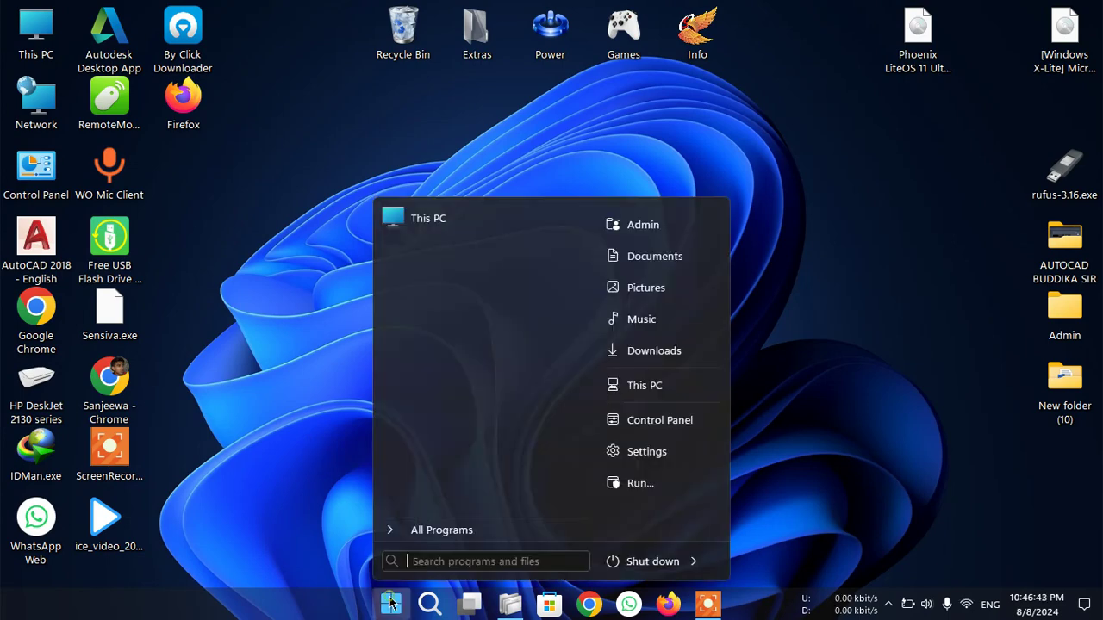
left_click(550, 606)
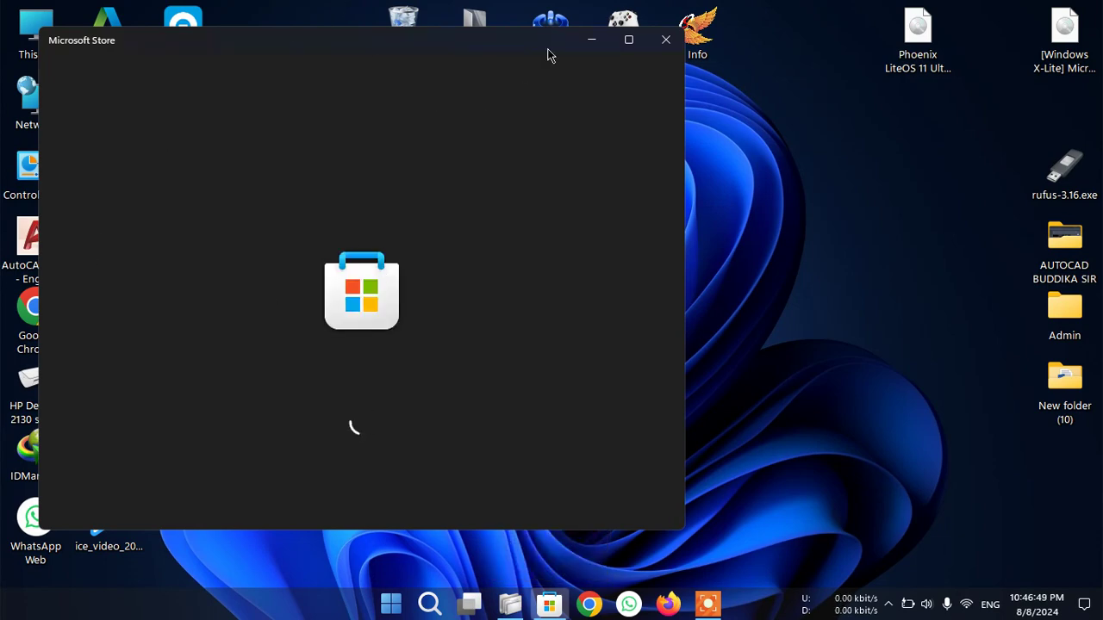
left_click(665, 39)
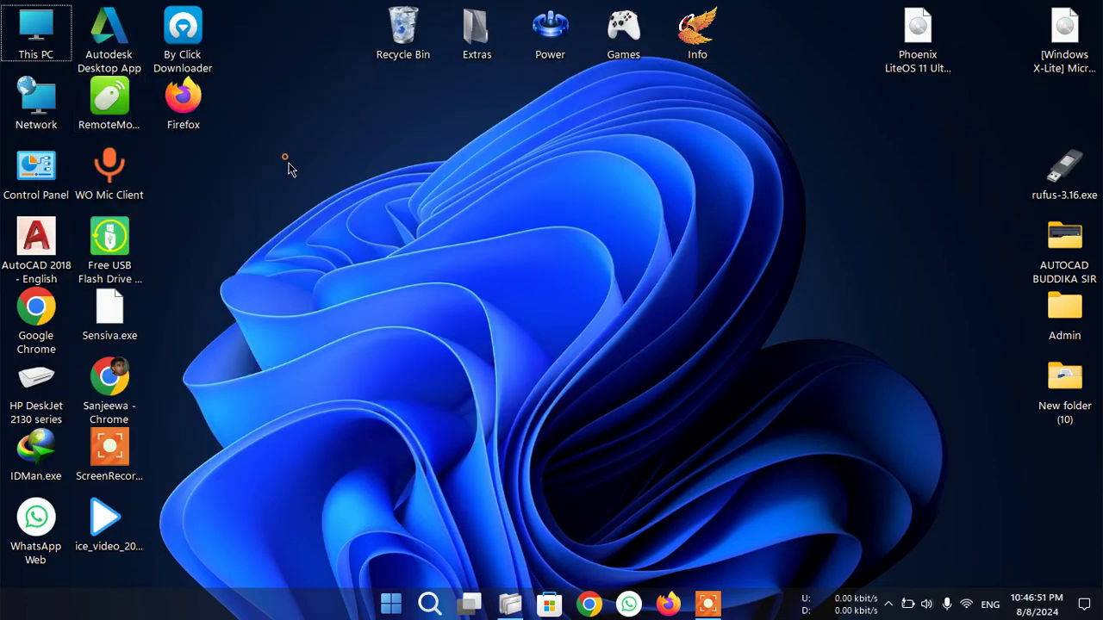
right_click(289, 162)
left_click(325, 211)
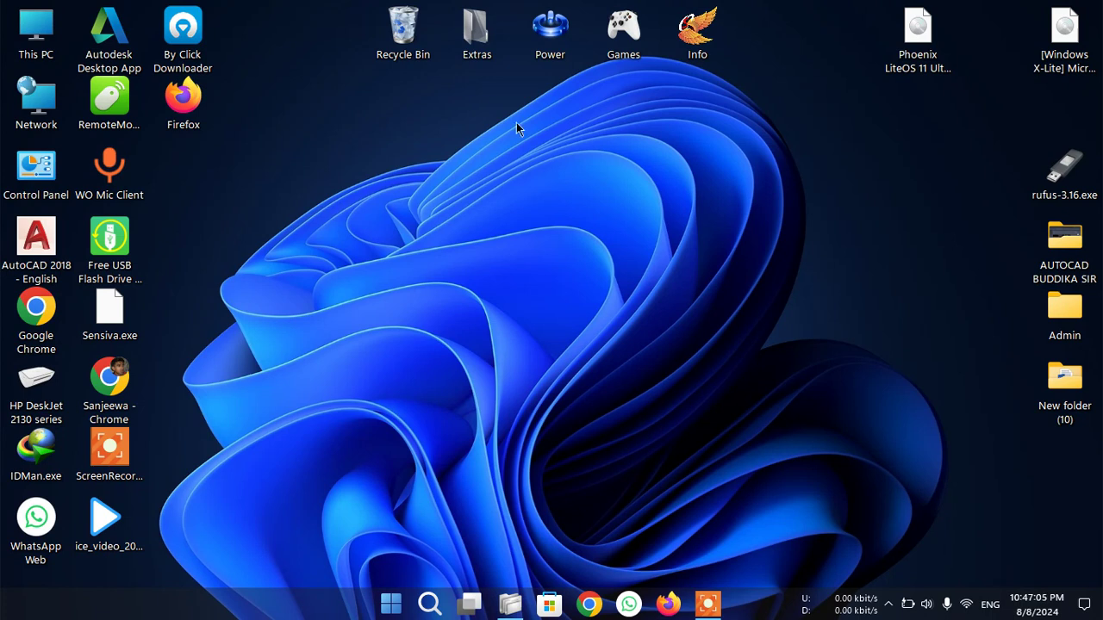
- Place the Phoenix LiteOS 11 and [Windows X-Lite] Micro 11 24H2 v2 ISO files near each other to compare them
left_click_drag(918, 17, 795, 144)
mouse_move(784, 179)
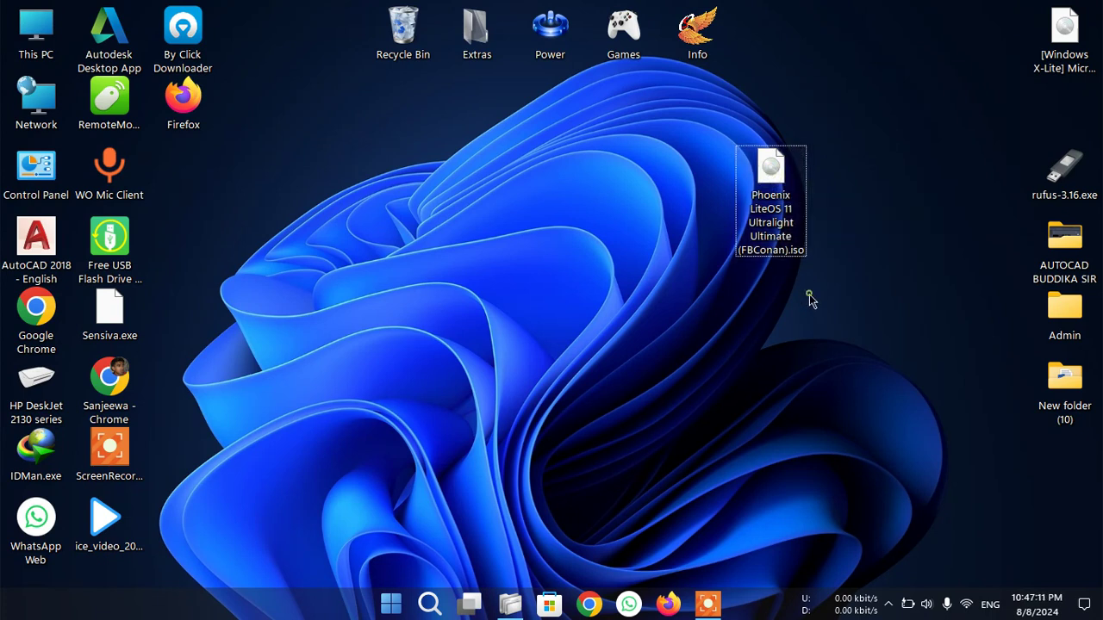
left_click_drag(773, 180, 861, 60)
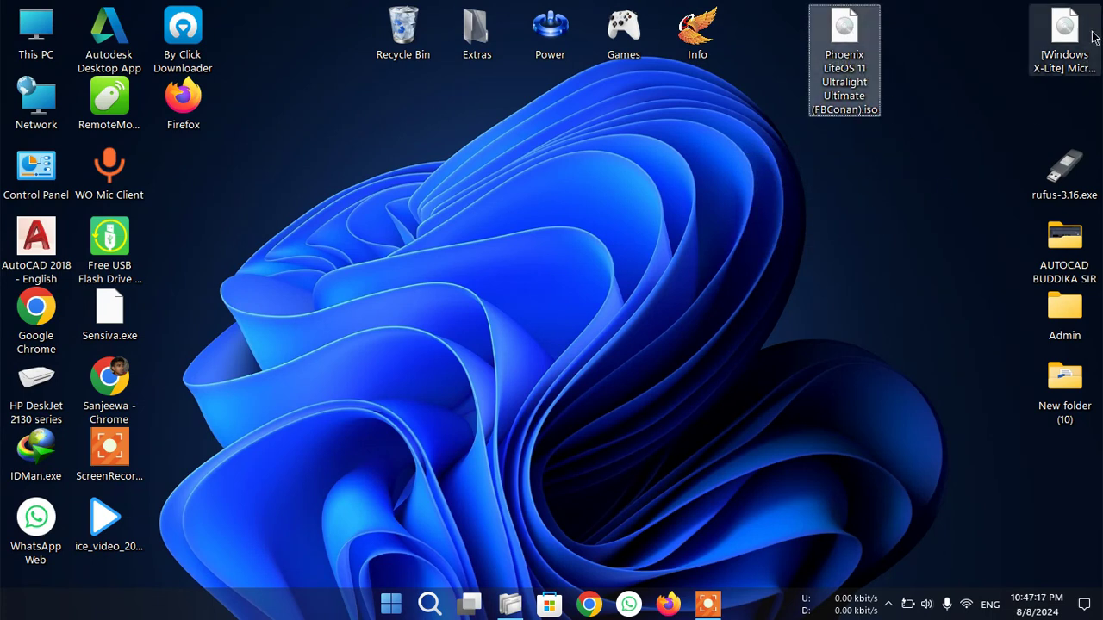
left_click_drag(1062, 31, 840, 216)
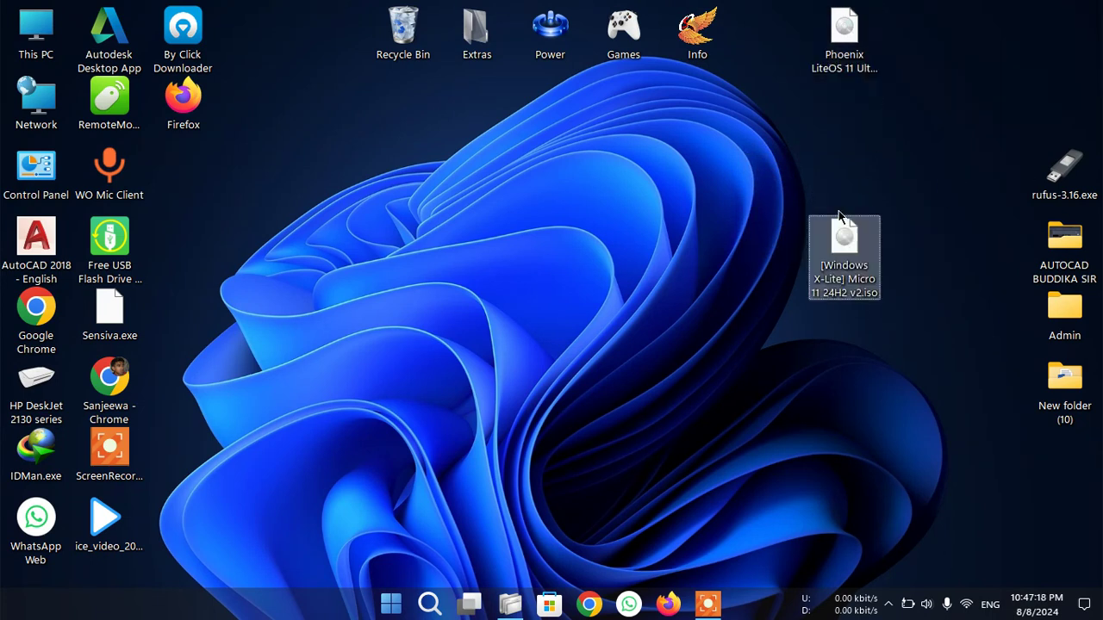
left_click(848, 52)
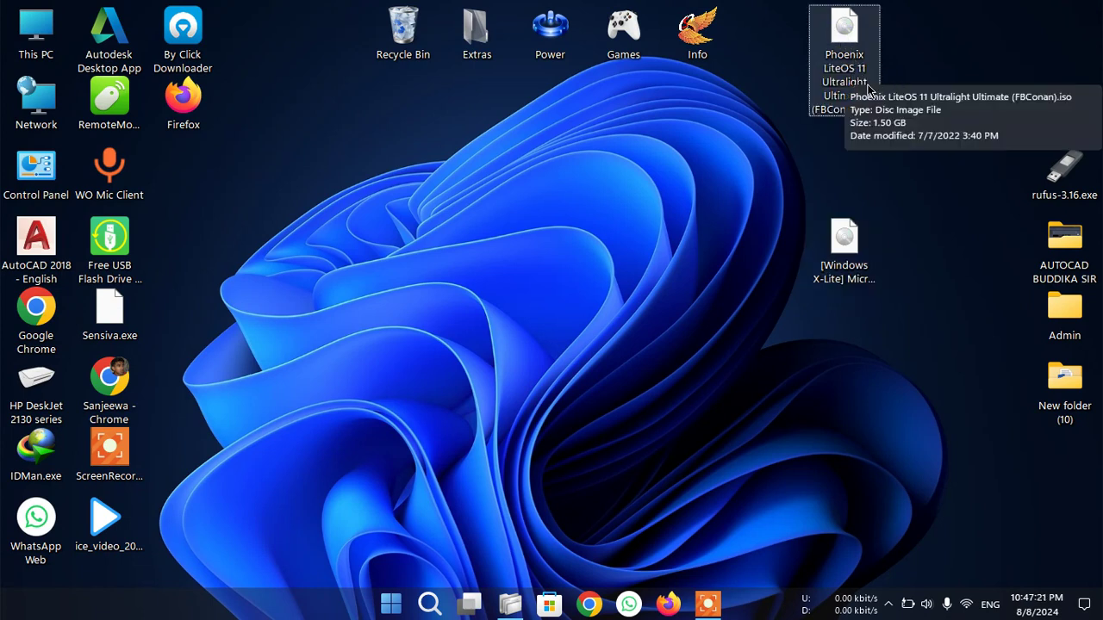
left_click(877, 274)
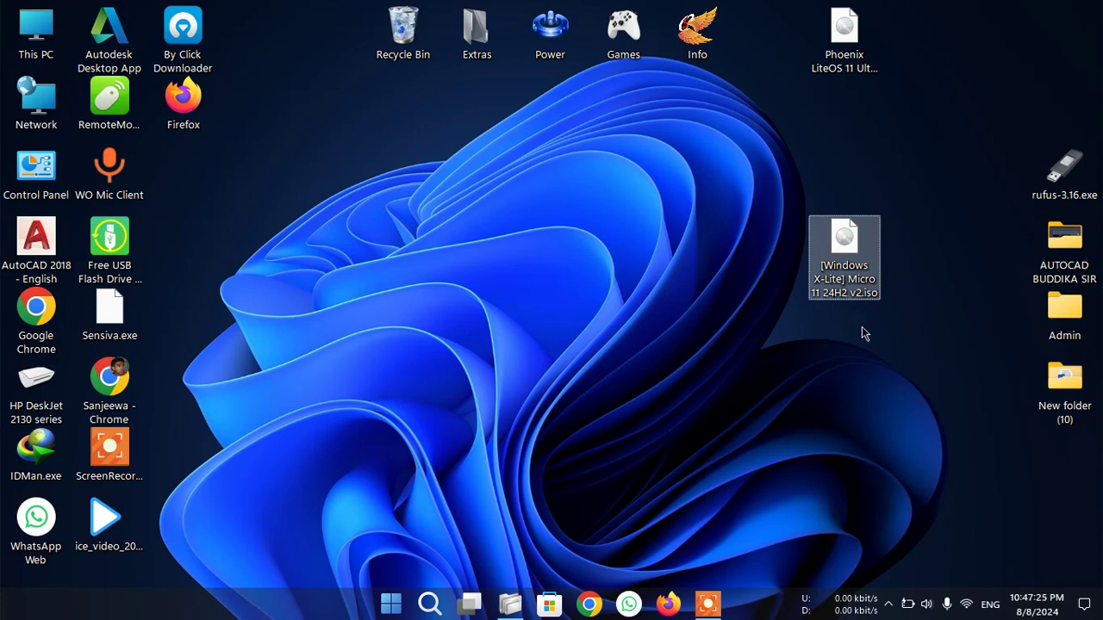
- View the properties of the [Windows X-Lite] Micro 11 24H2 v2.iso file, and close them
right_click(840, 258)
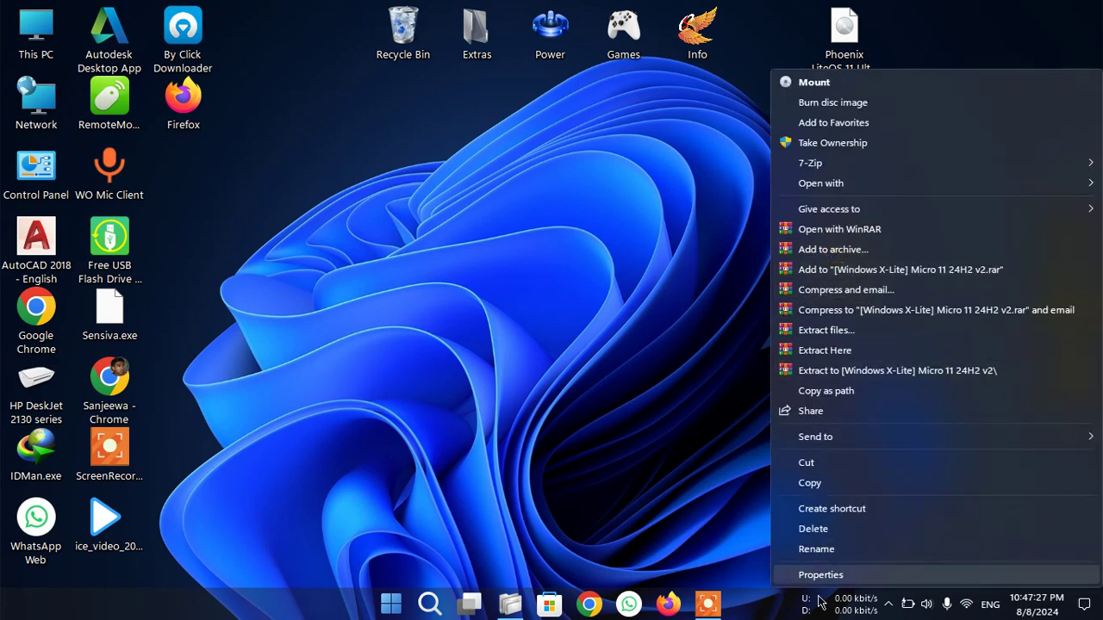
left_click(822, 578)
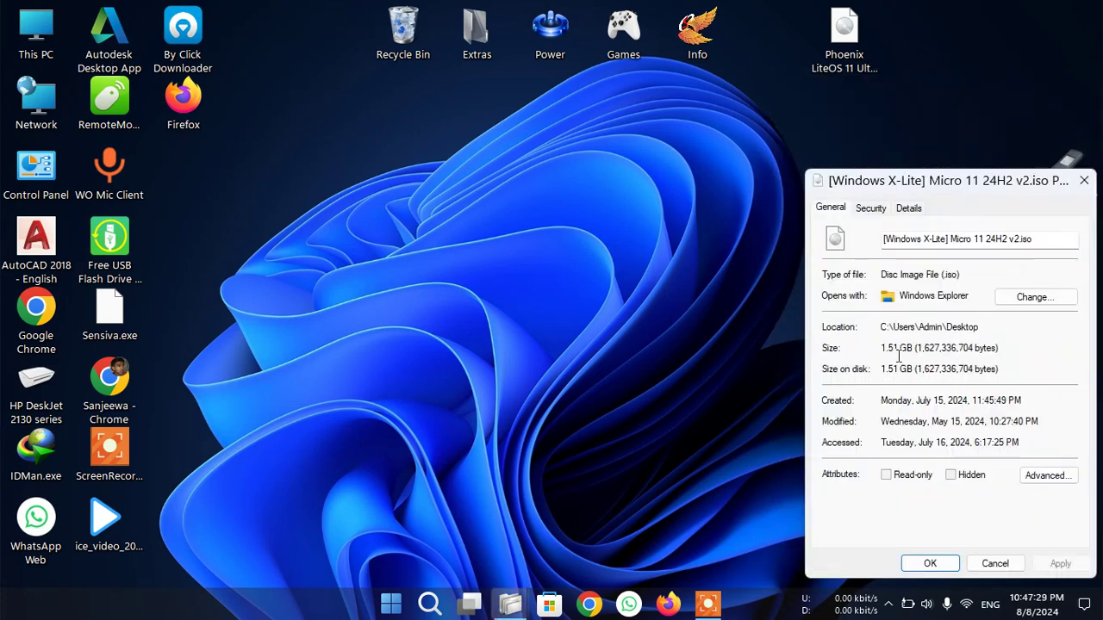
left_click(1084, 180)
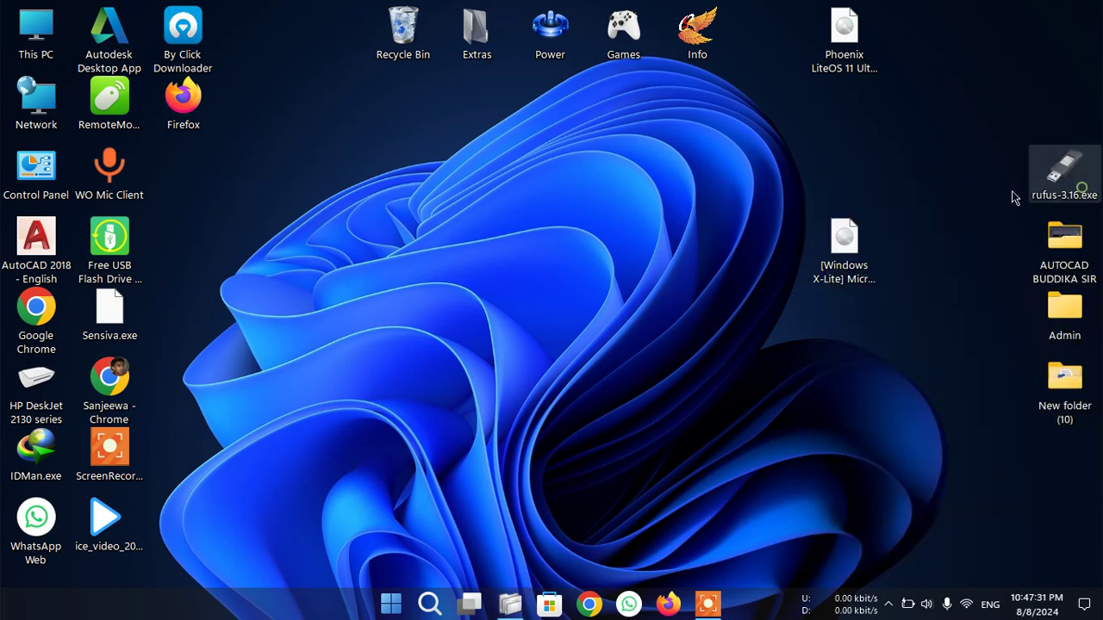
- Return both ISO files to their original places on the desktop, and refresh the desktop
left_click_drag(861, 228, 1090, 50)
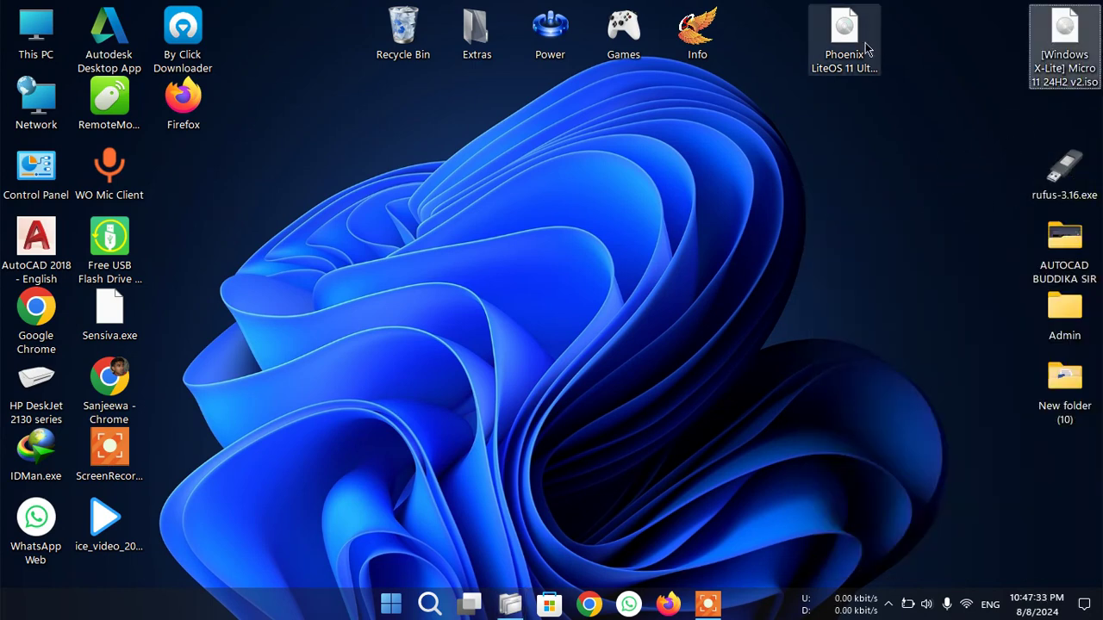
left_click_drag(865, 43, 938, 43)
right_click(668, 157)
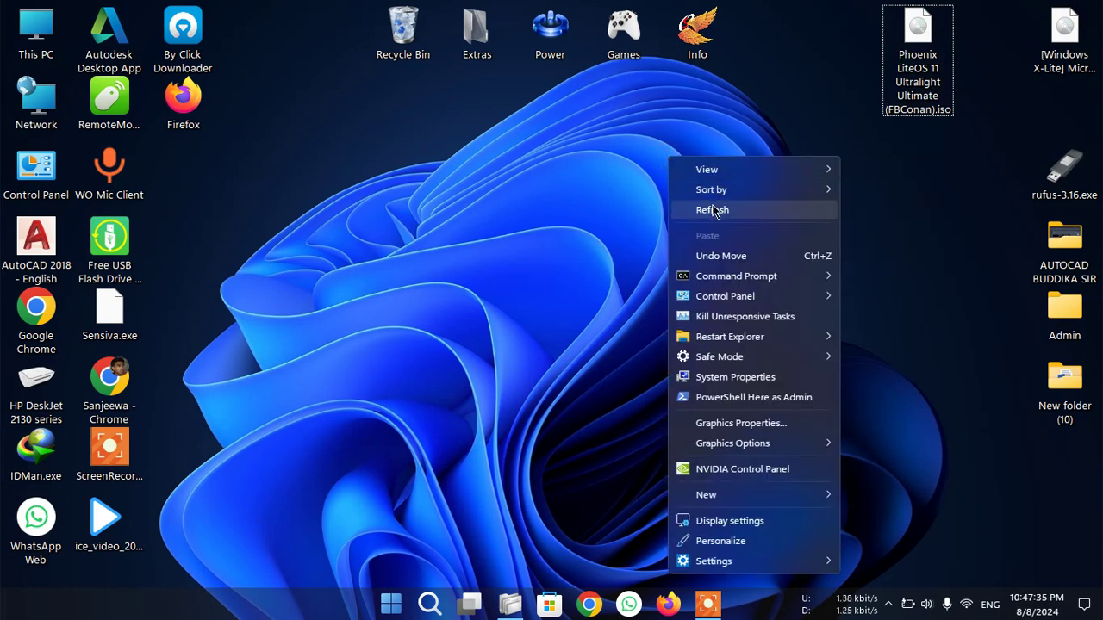
left_click(714, 208)
right_click(529, 170)
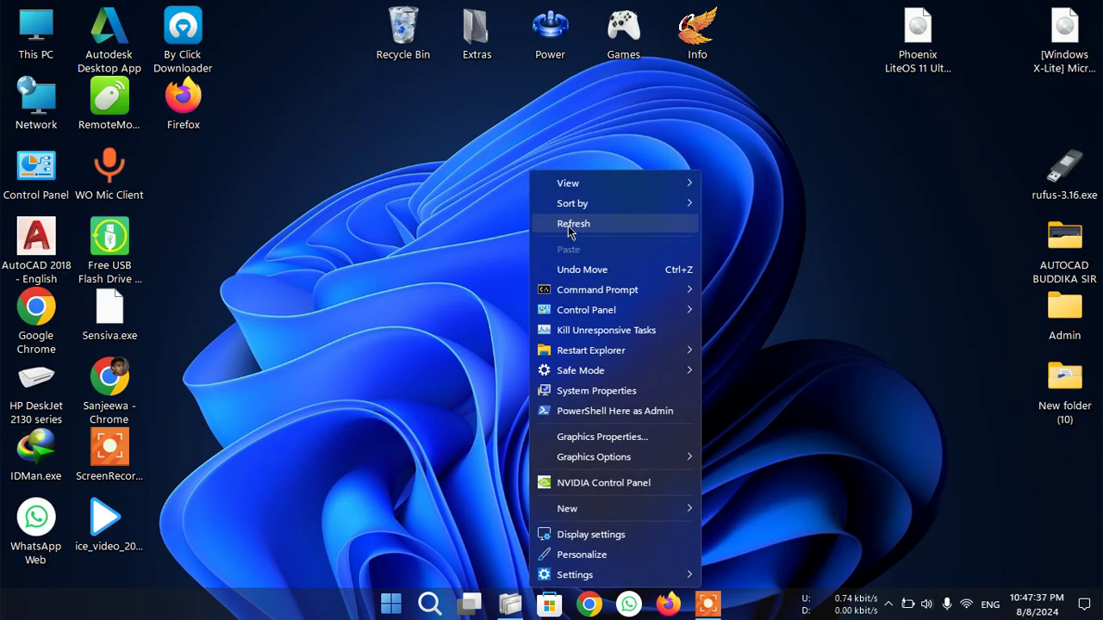
left_click(428, 207)
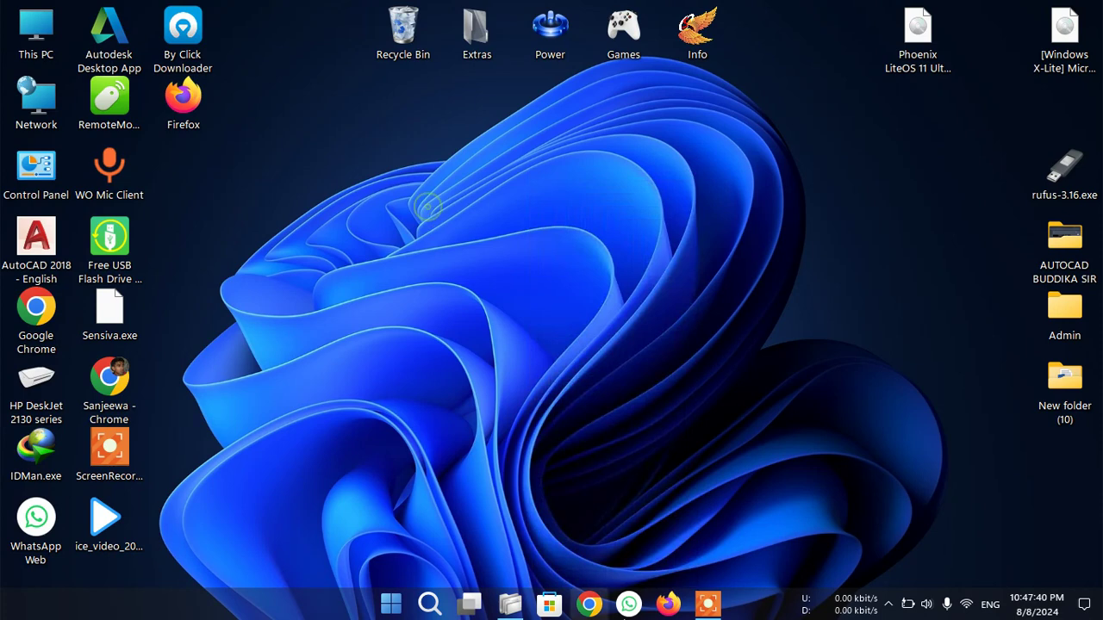
- Show the hidden tray icons and open the screen recorder's list of commands
left_click(891, 604)
right_click(905, 565)
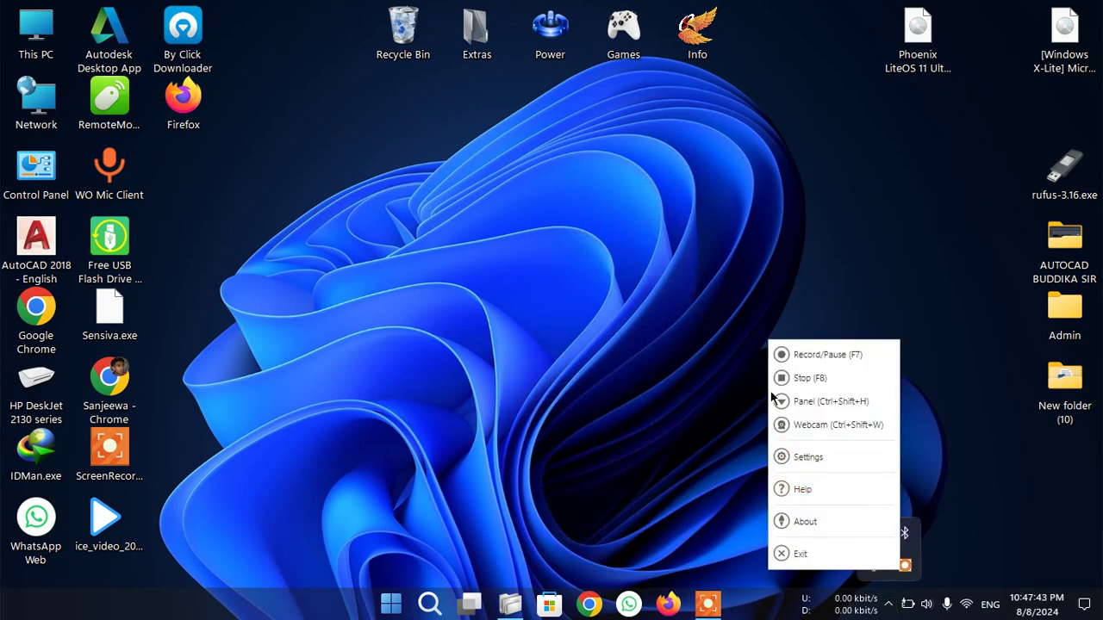